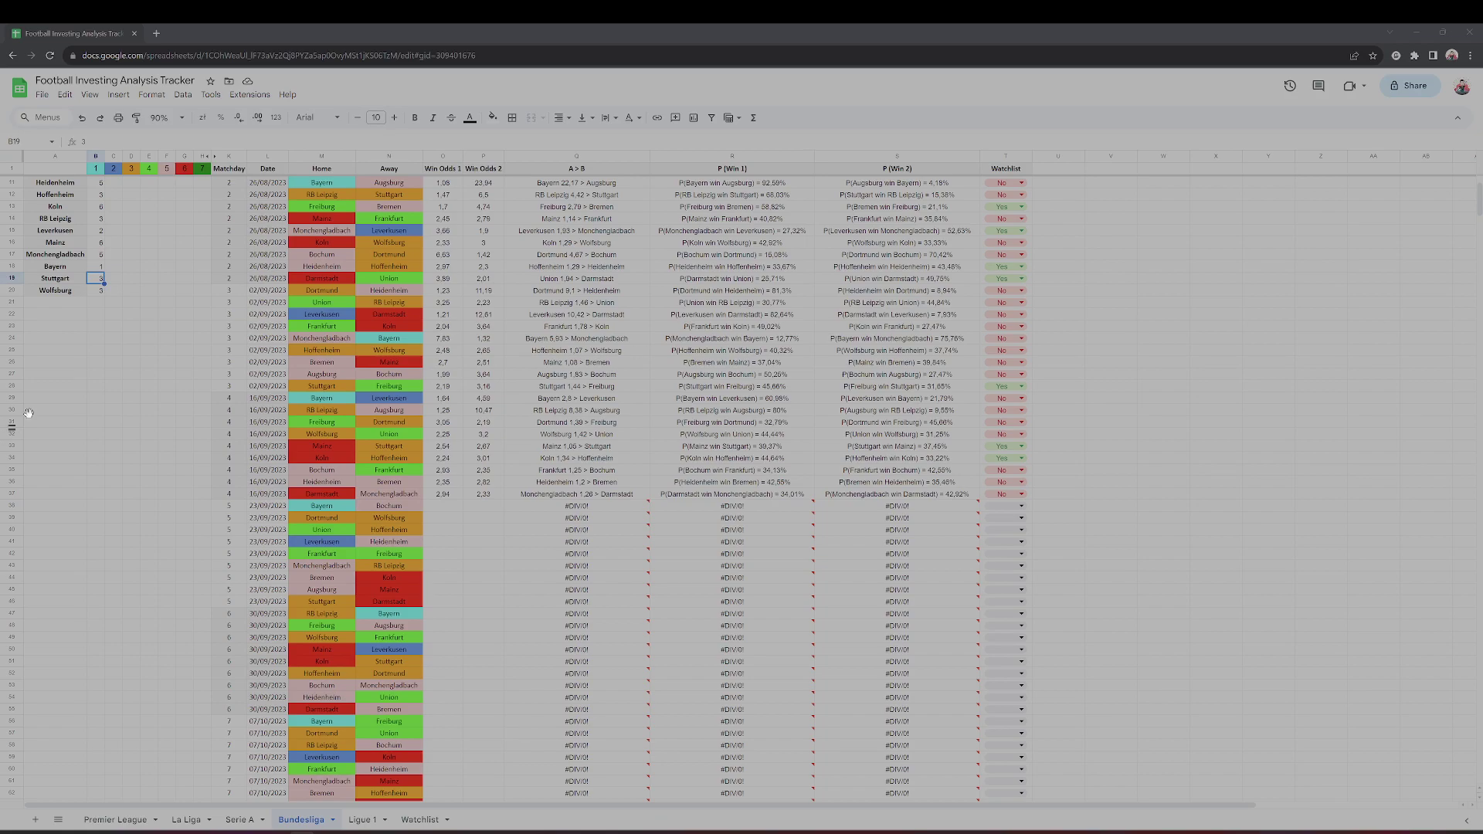
scroll(101, 390, "up", 3)
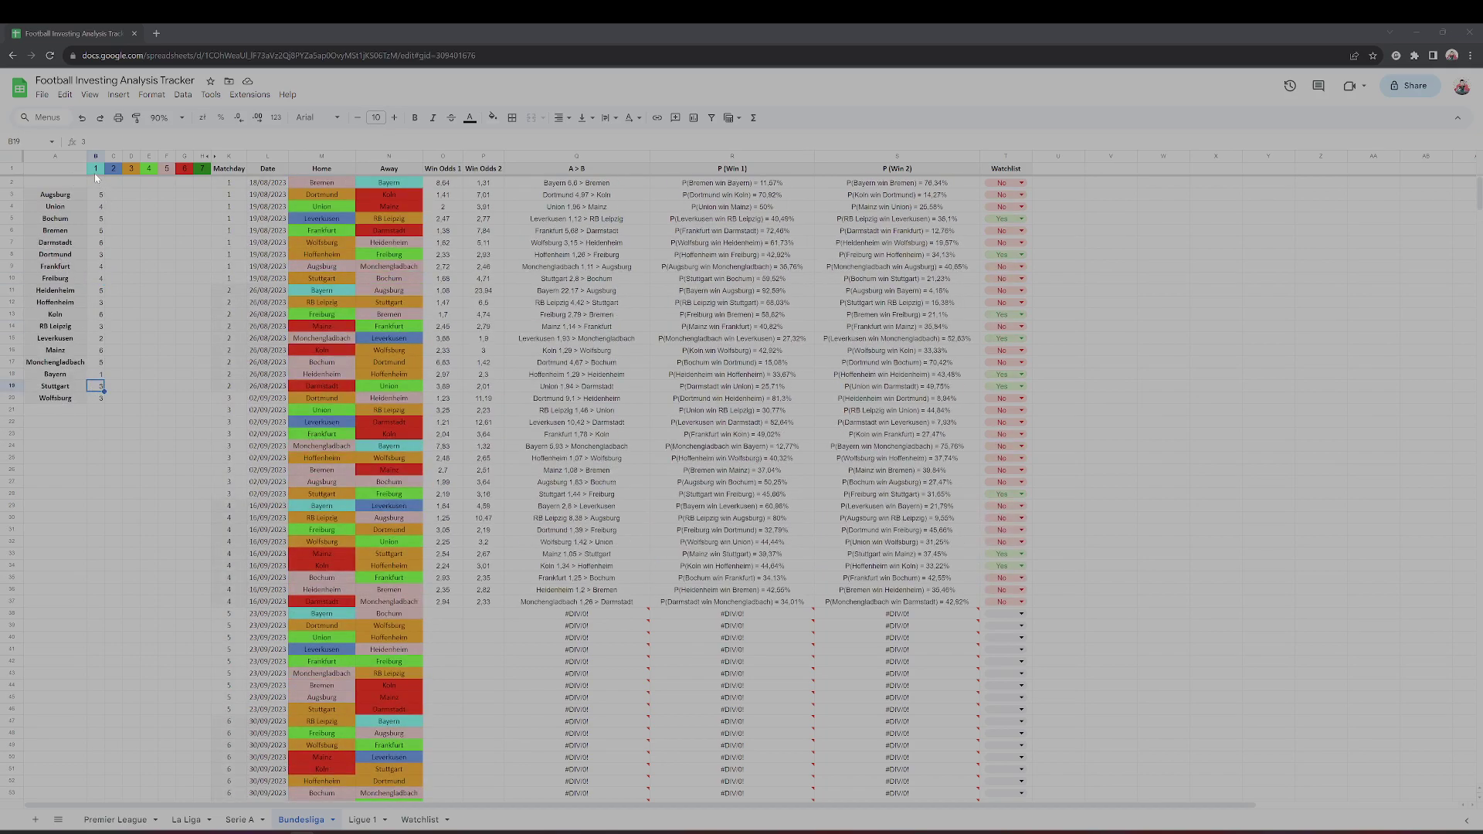
Step: Enter Stuttgart v Darmstadt odds 1.36 and 8.12 so both win probabilities compute
left_click(151, 270)
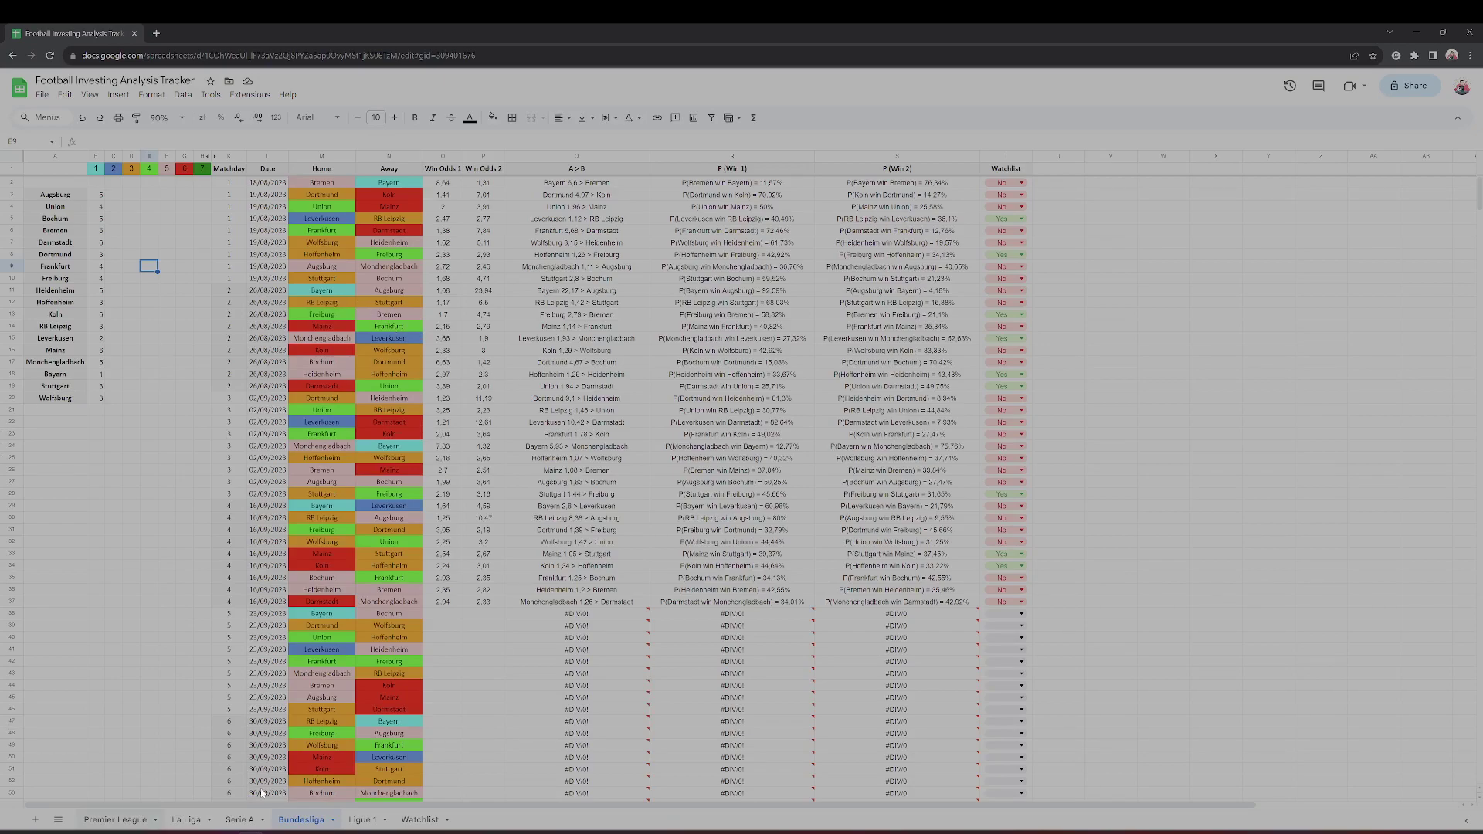
scroll(449, 493, "down", 5)
scroll(449, 492, "down", 2)
scroll(448, 493, "up", 2)
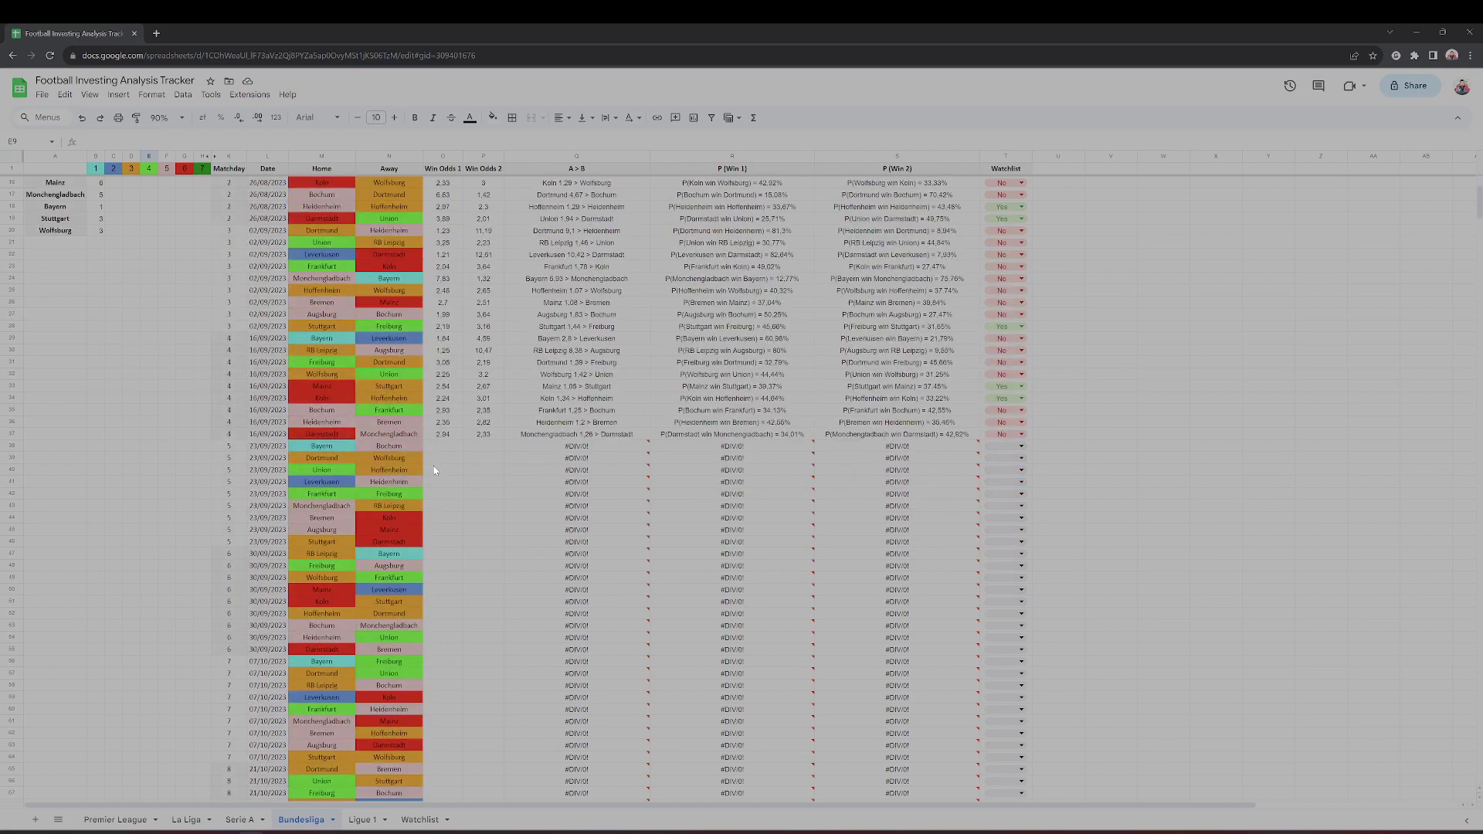
left_click(445, 449)
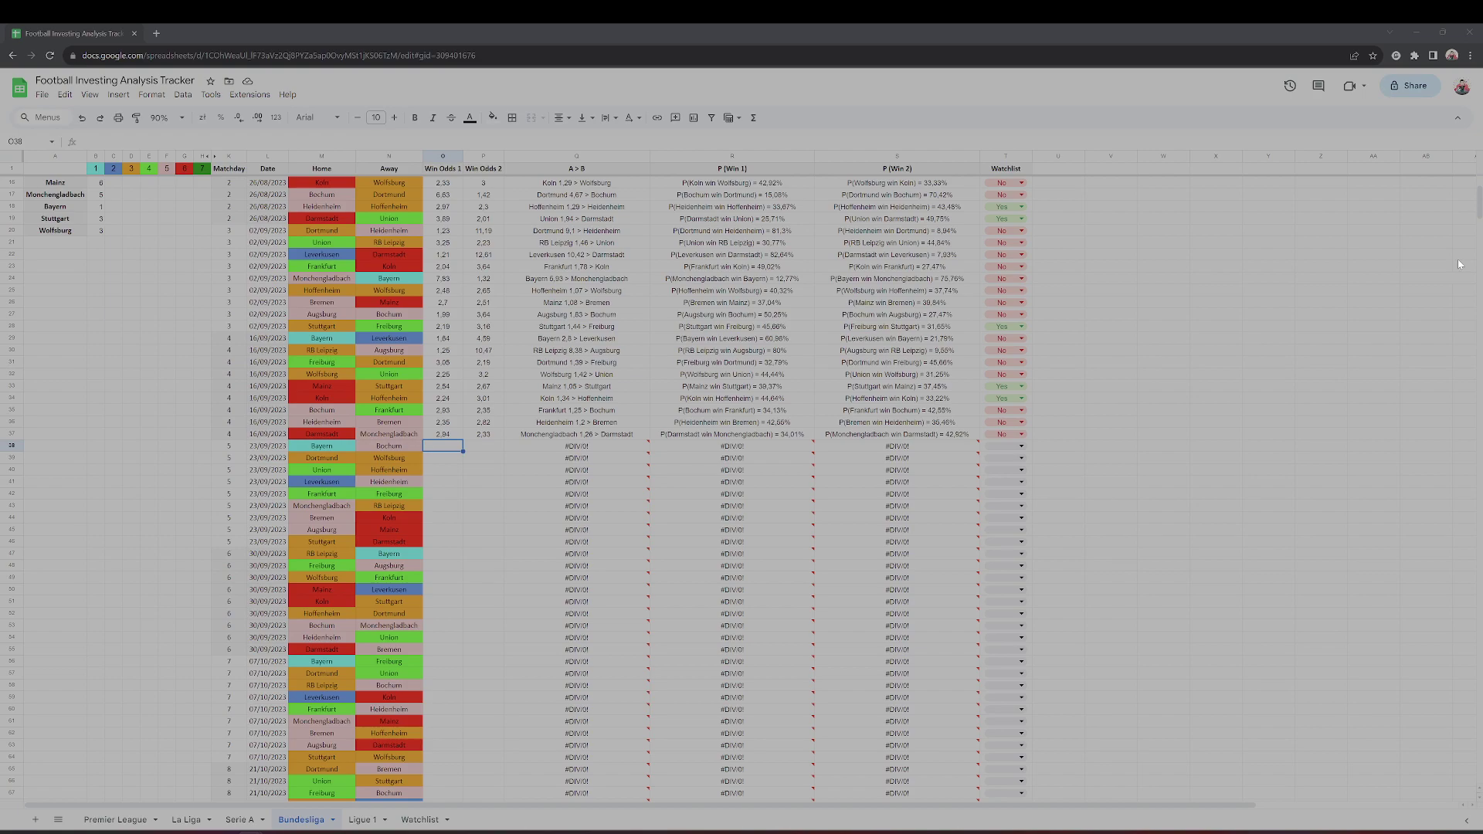
left_click(437, 541)
mouse_move(731, 660)
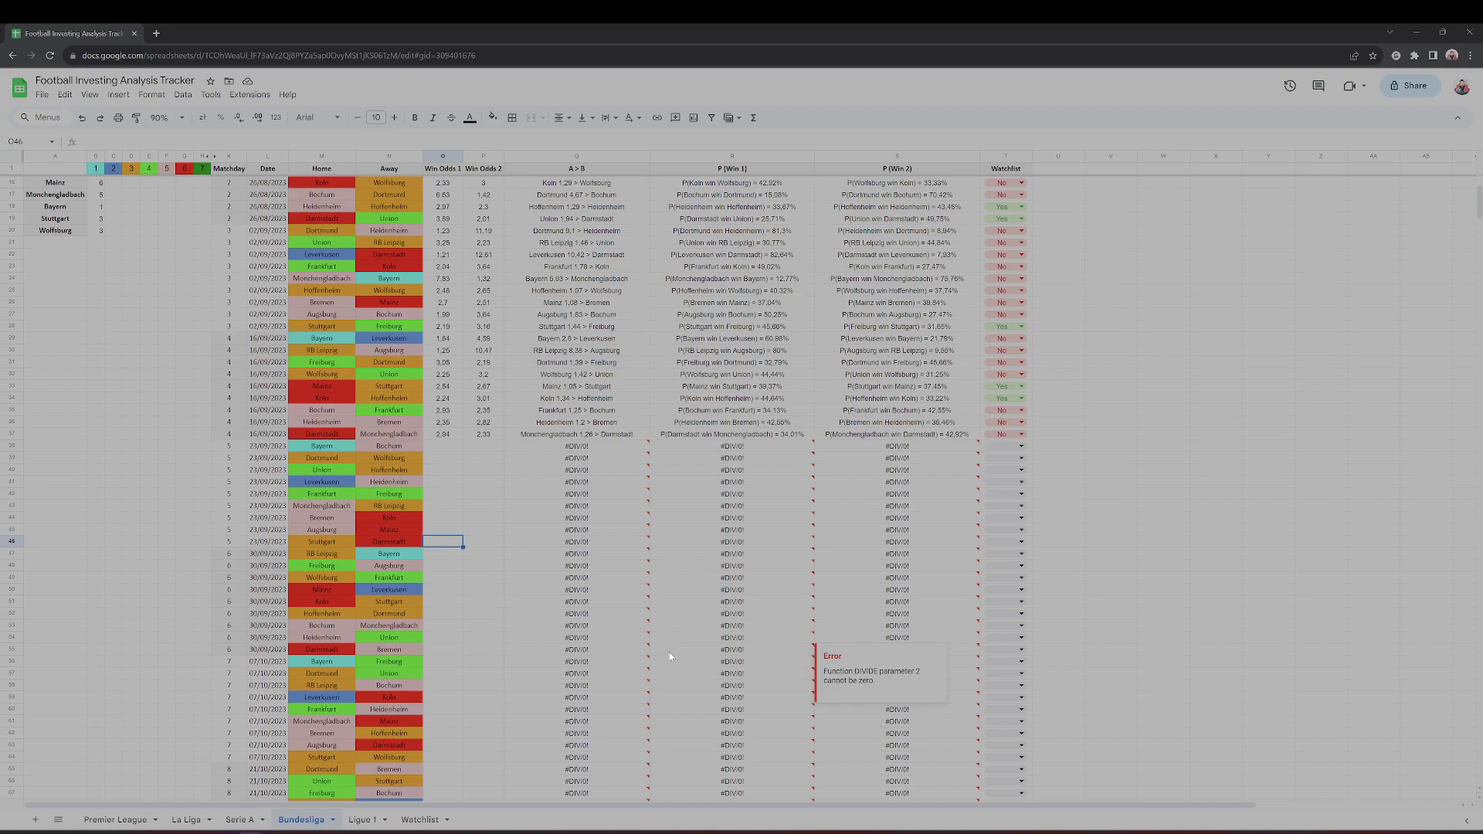
type("1,336")
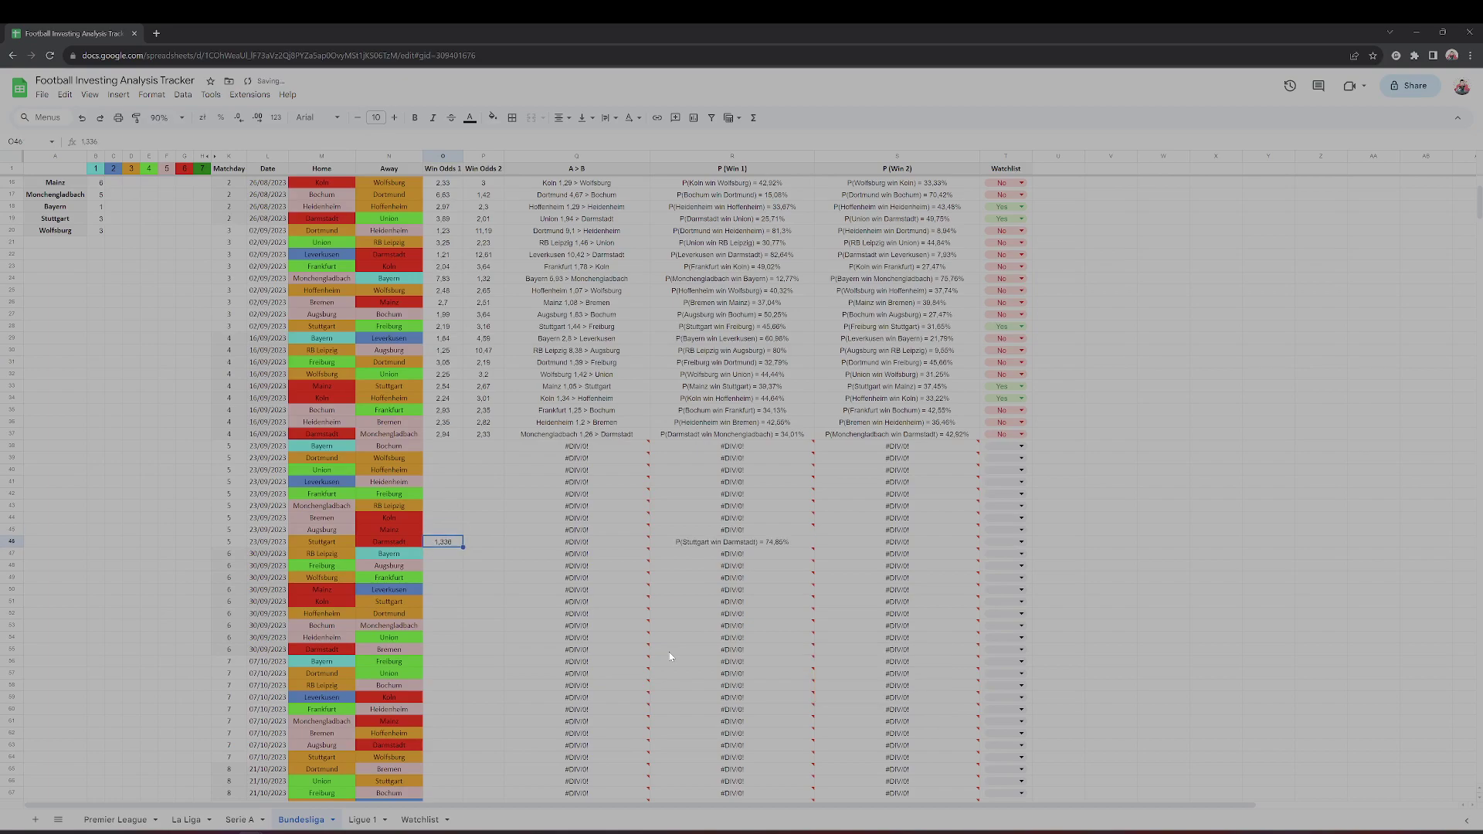
key("Tab")
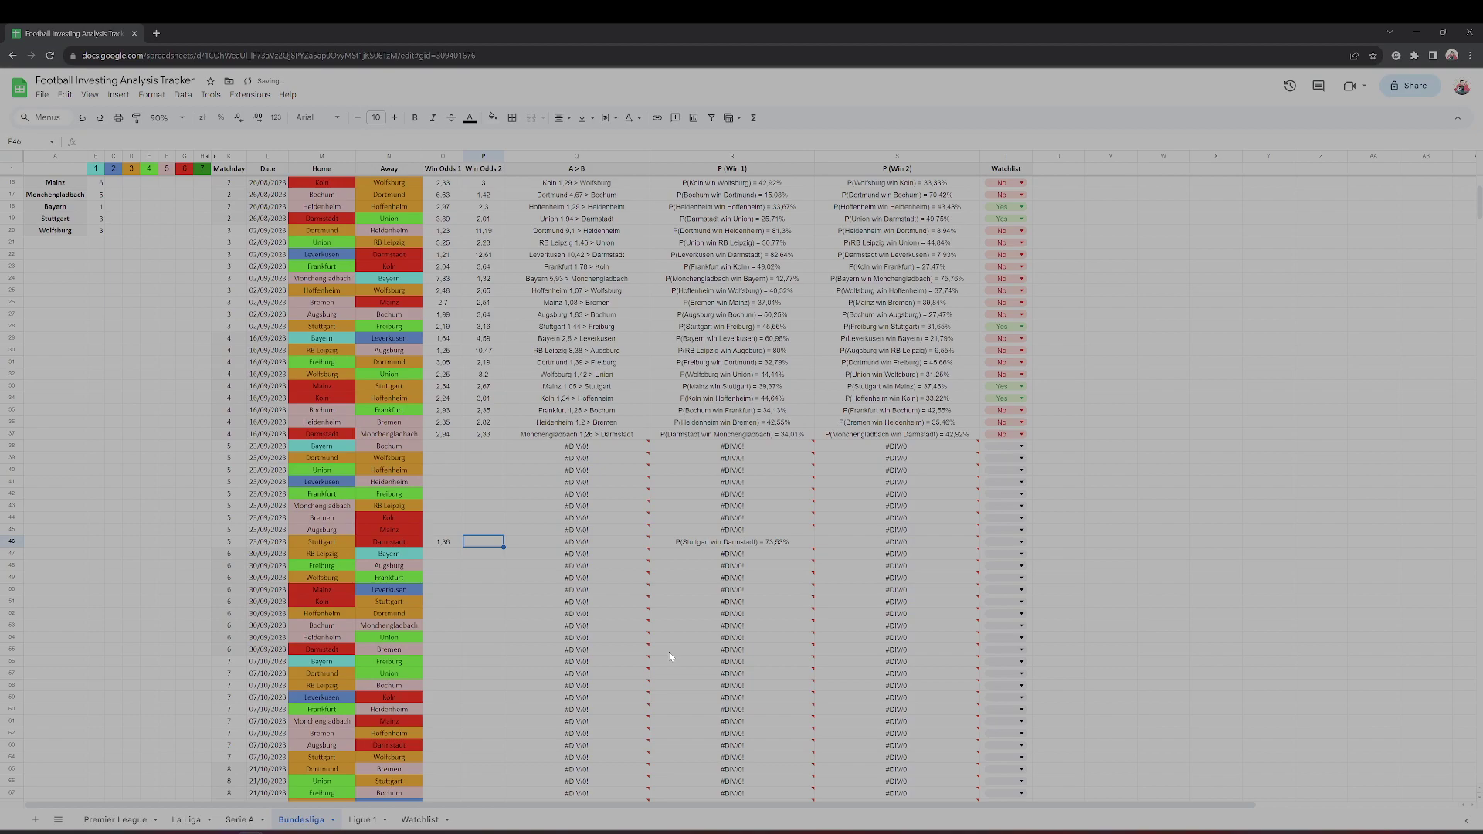
type("8,12")
key("Return")
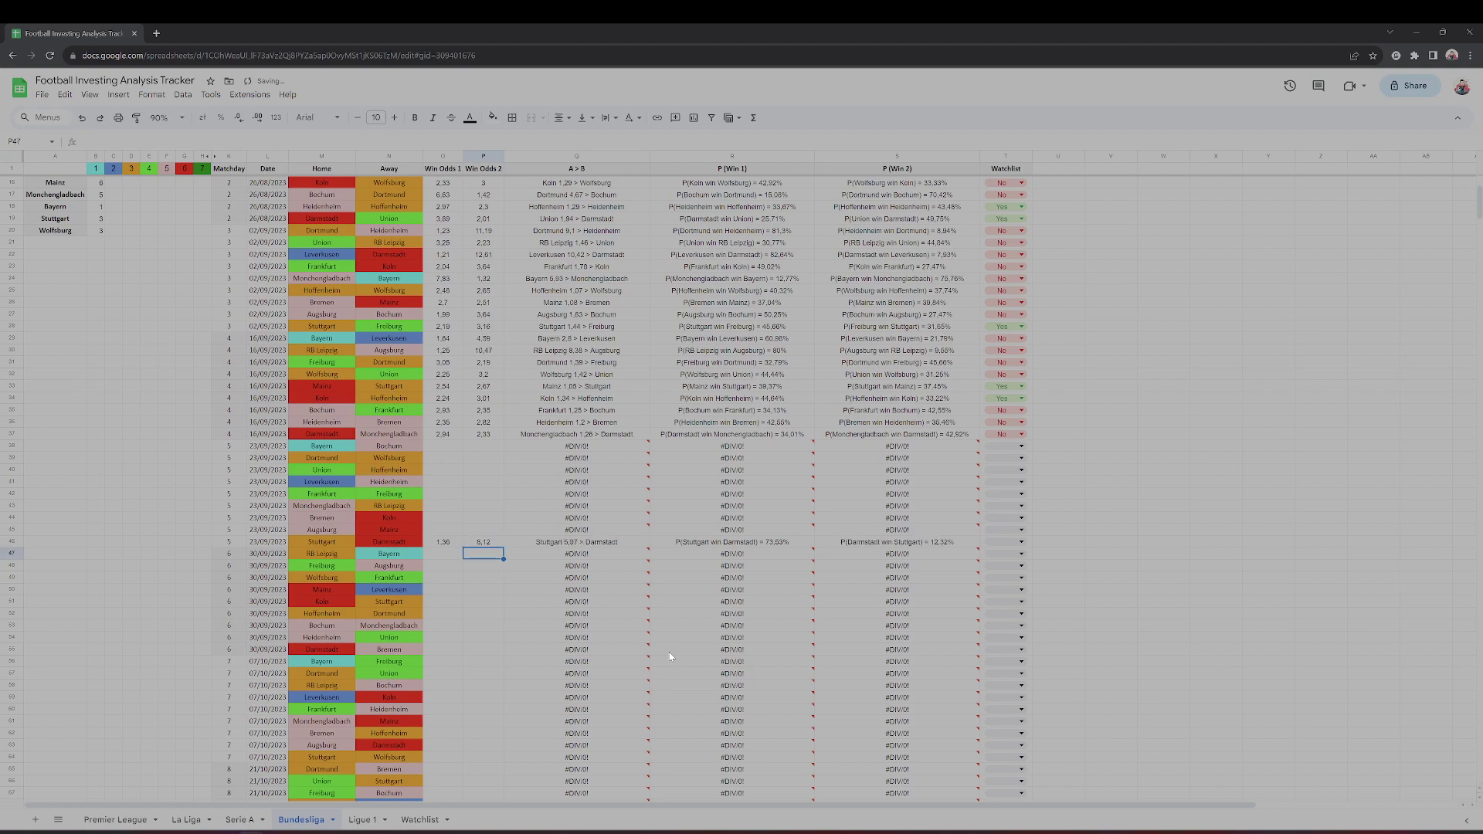
Step: Check the entered odds and set Stuttgart v Darmstadt's Watchlist to No
key("Up")
key("Left")
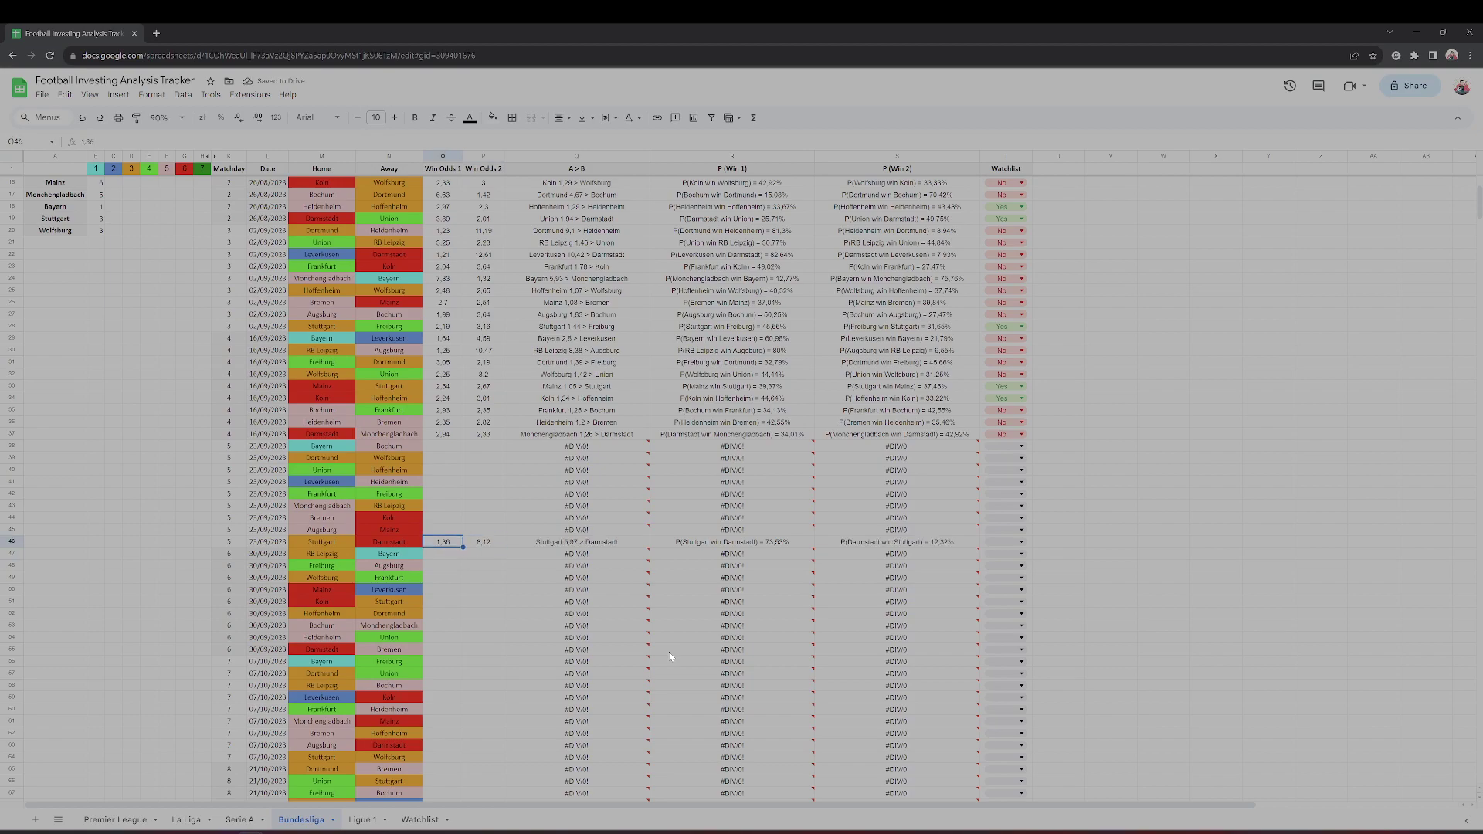
key("Left")
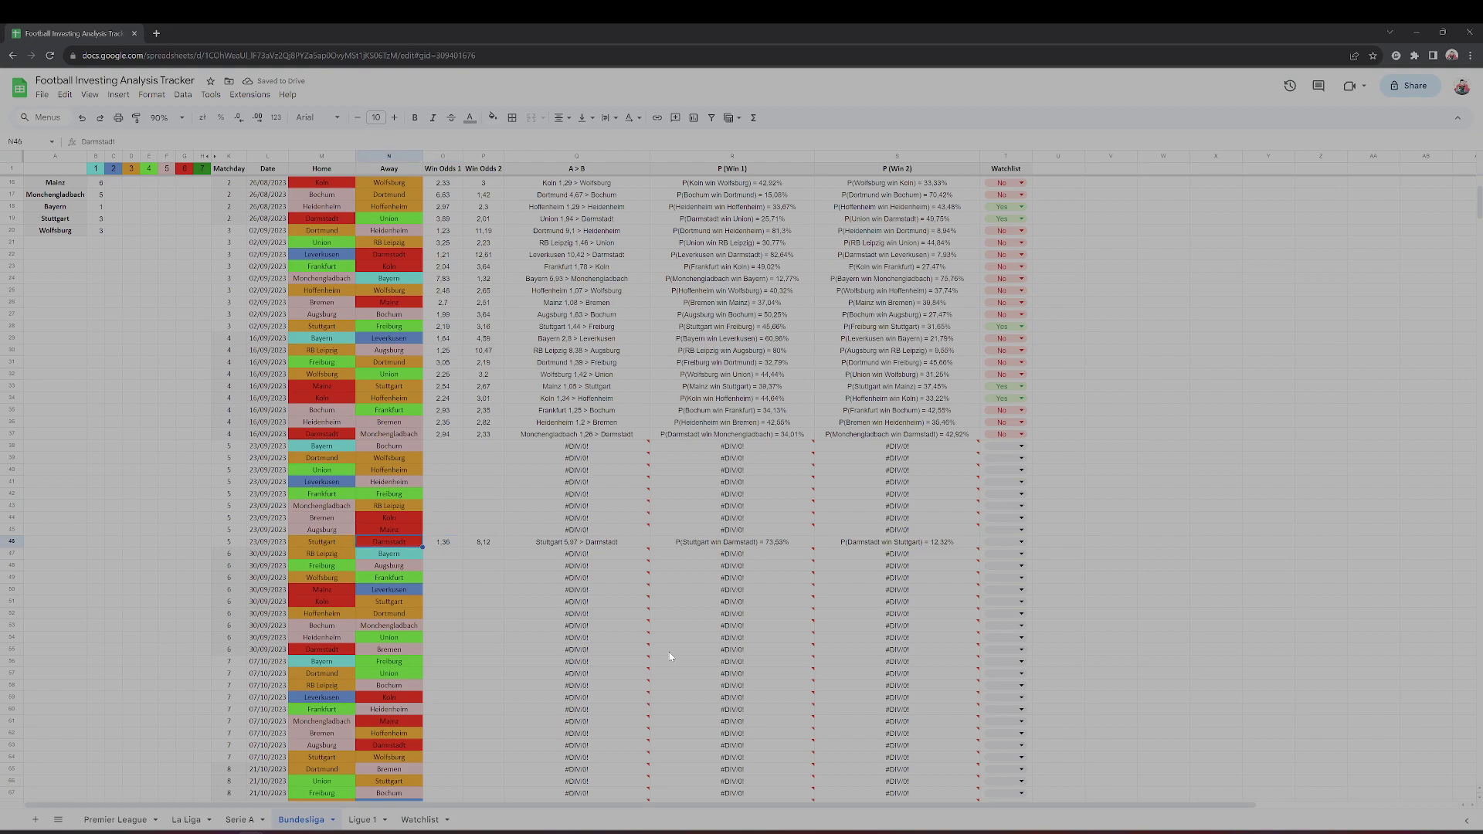
key("Left")
key("Right")
key("Right")
key("Right")
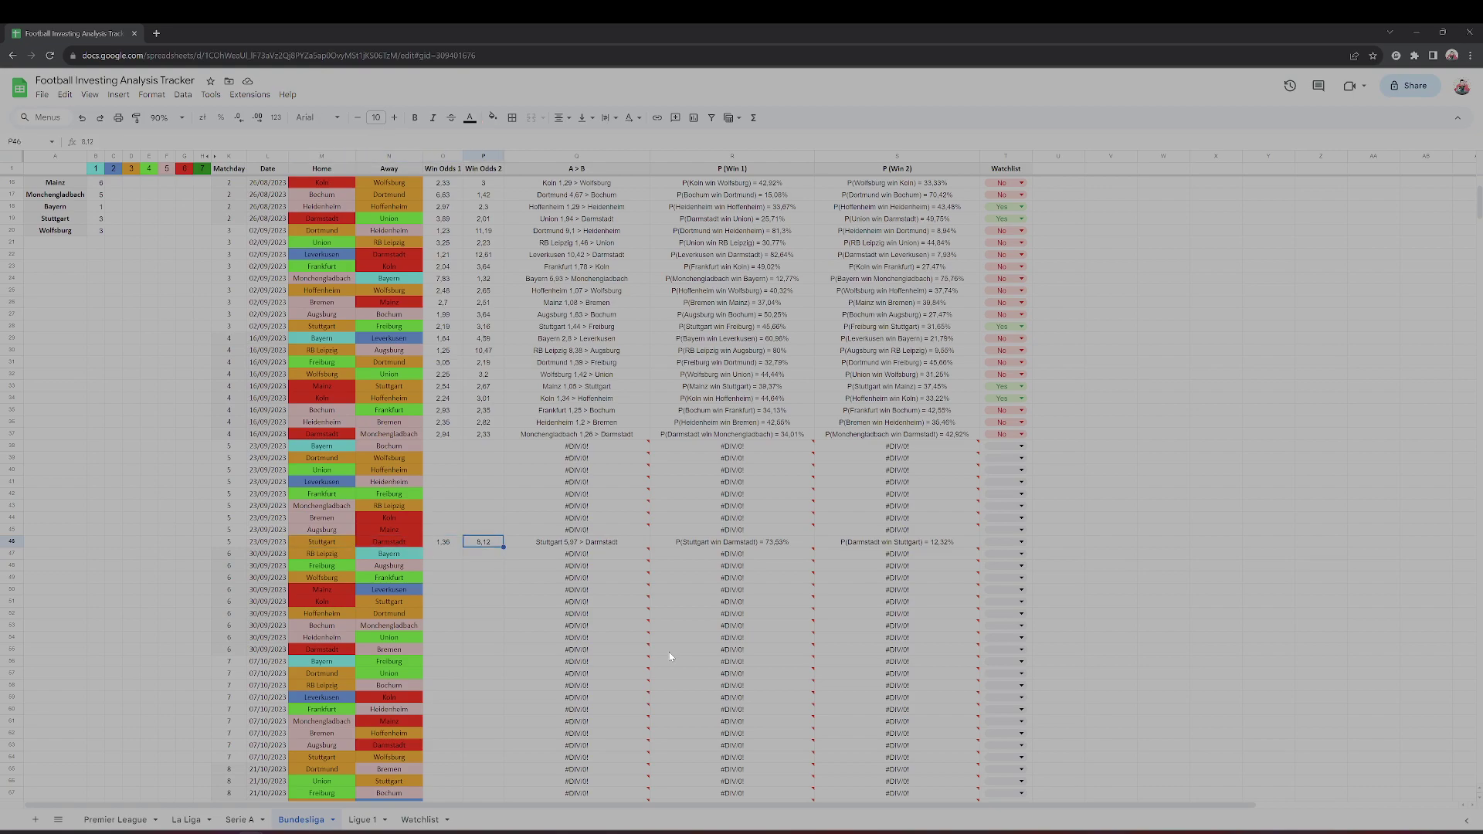
key("Right")
key("Right")
key("Right")
key("Right")
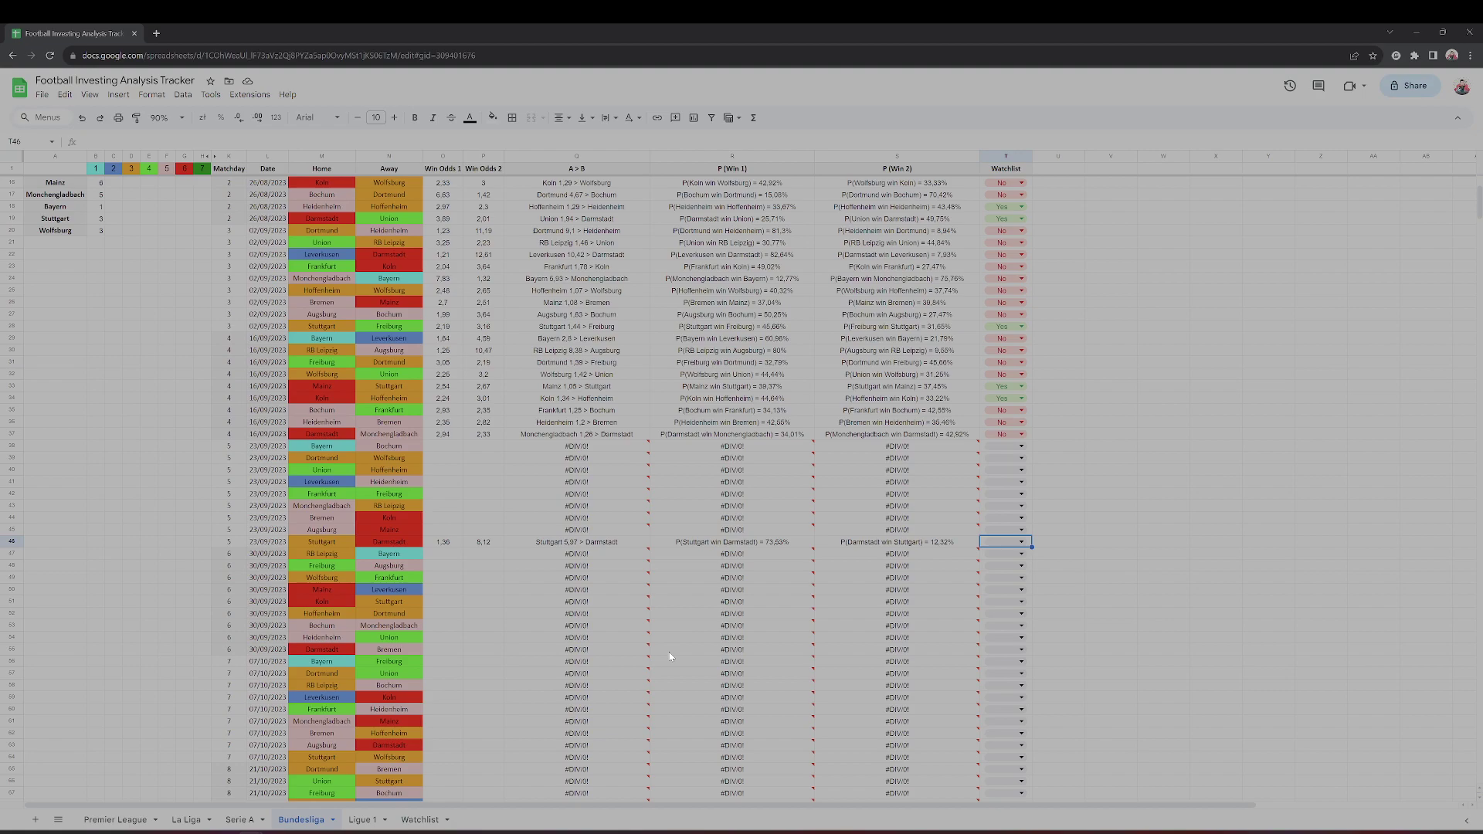
type("n")
key("Return")
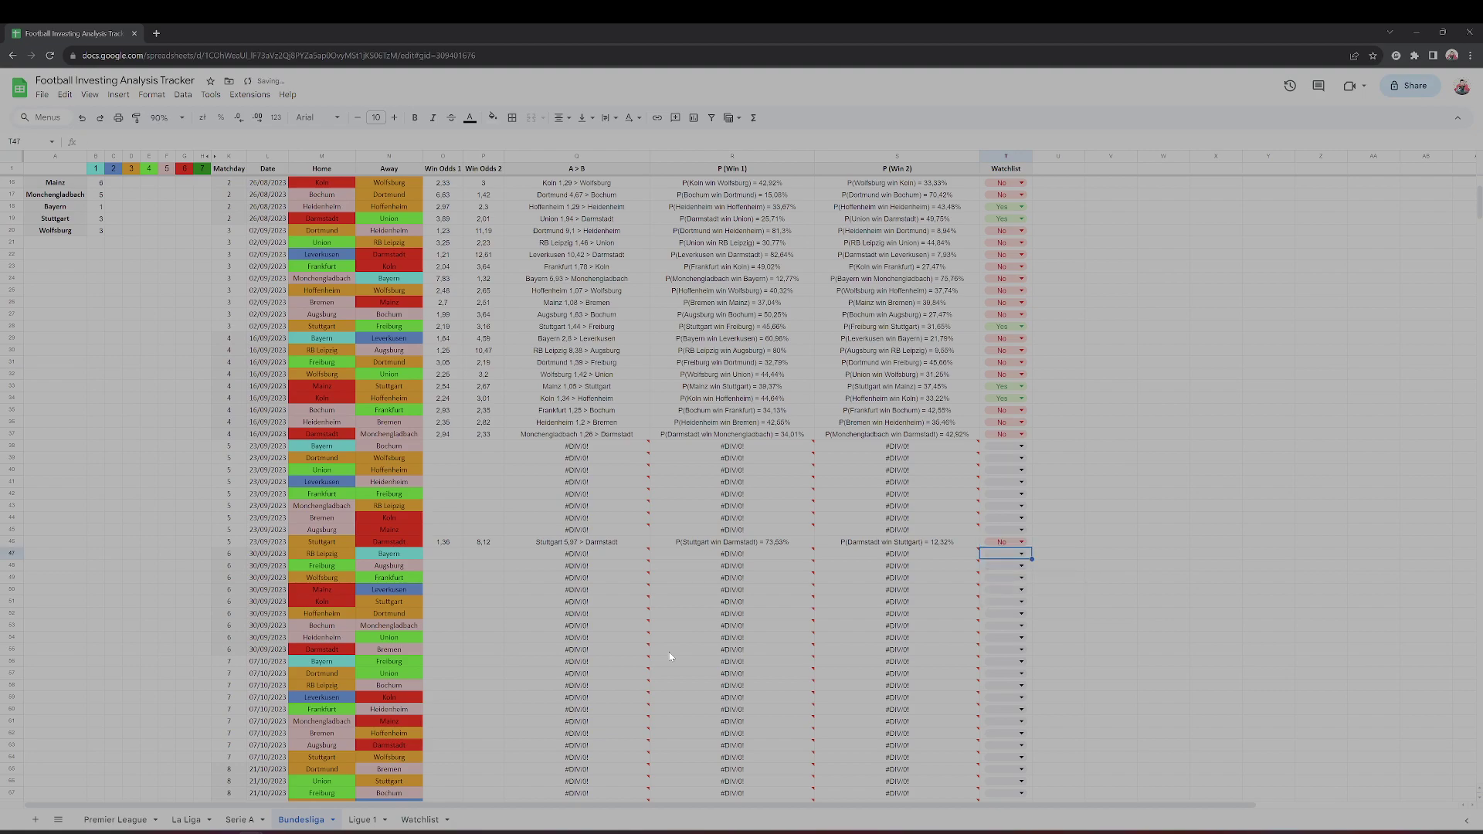
Step: Enter Augsburg v Mainz odds 2.59 and 2.61 in row 45
key("Up")
key("Up")
key("Up")
key("Up")
key("Up")
key("Up")
key("Up")
key("Up")
key("Up")
key("Left")
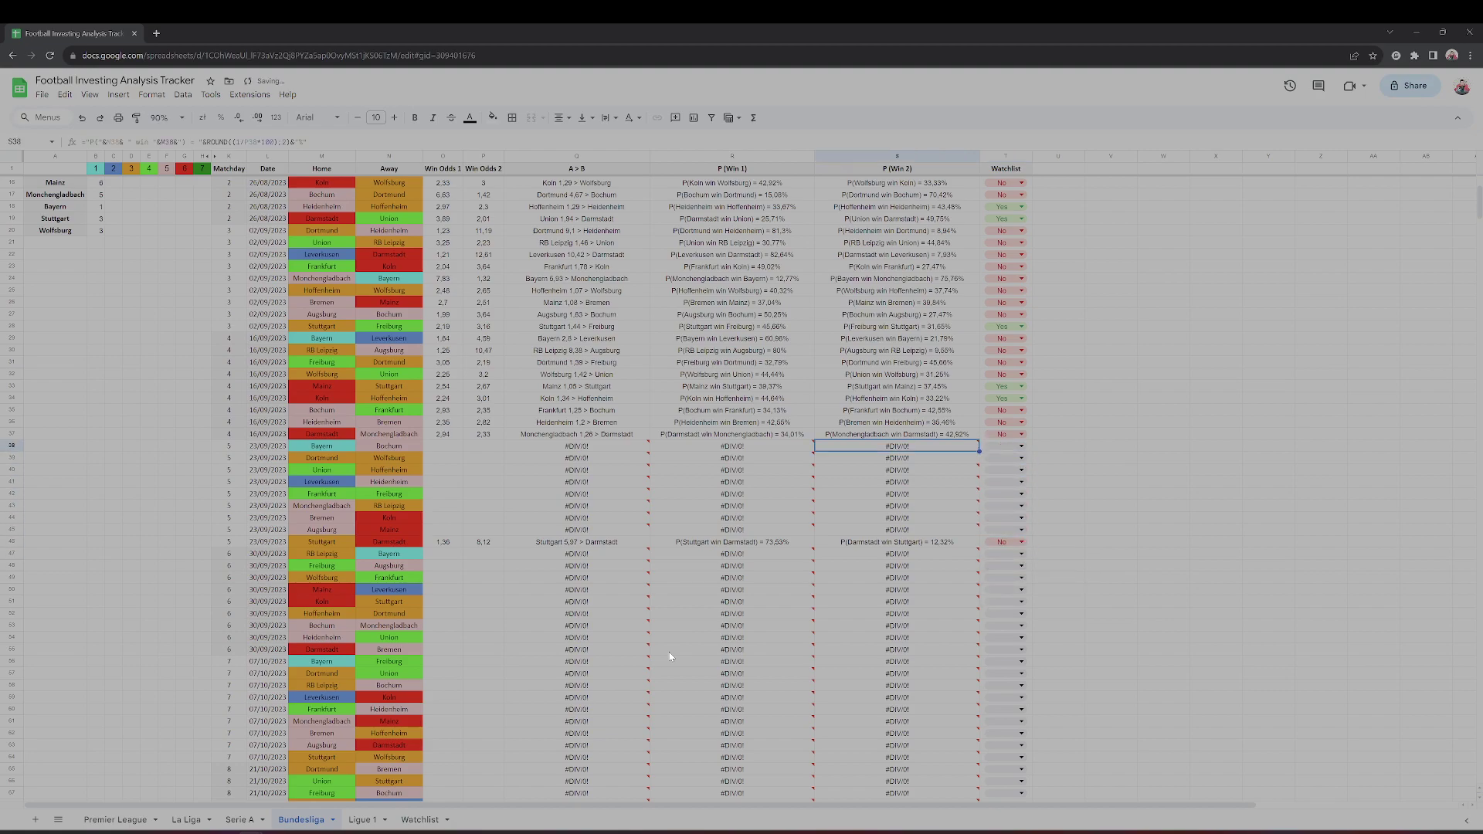
key("Left")
key("Left")
key("Left")
key("Left")
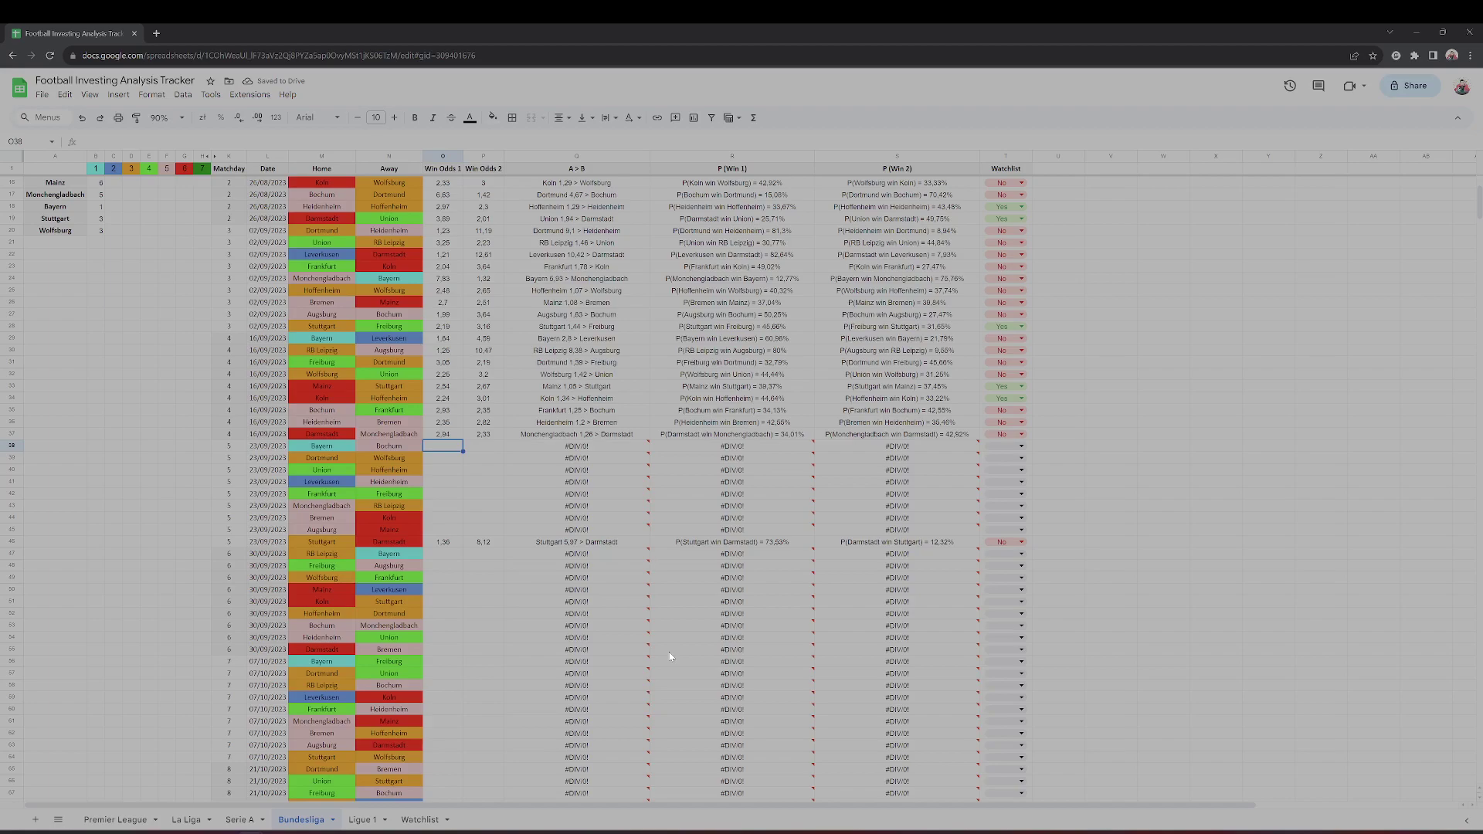
key("Down")
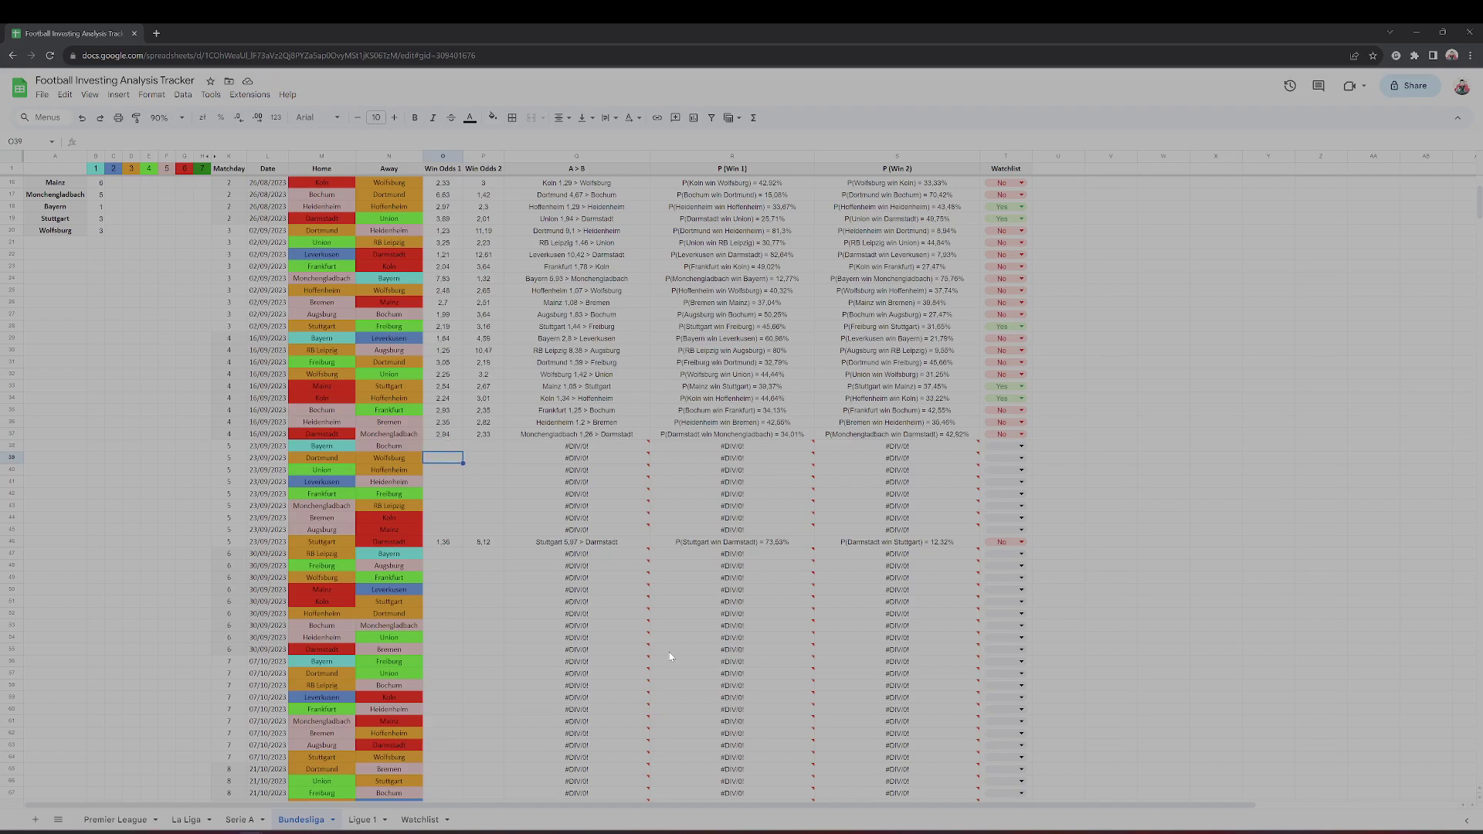
key("Down")
key("Down")
key("Down")
key("Down")
key("Down")
key("Down")
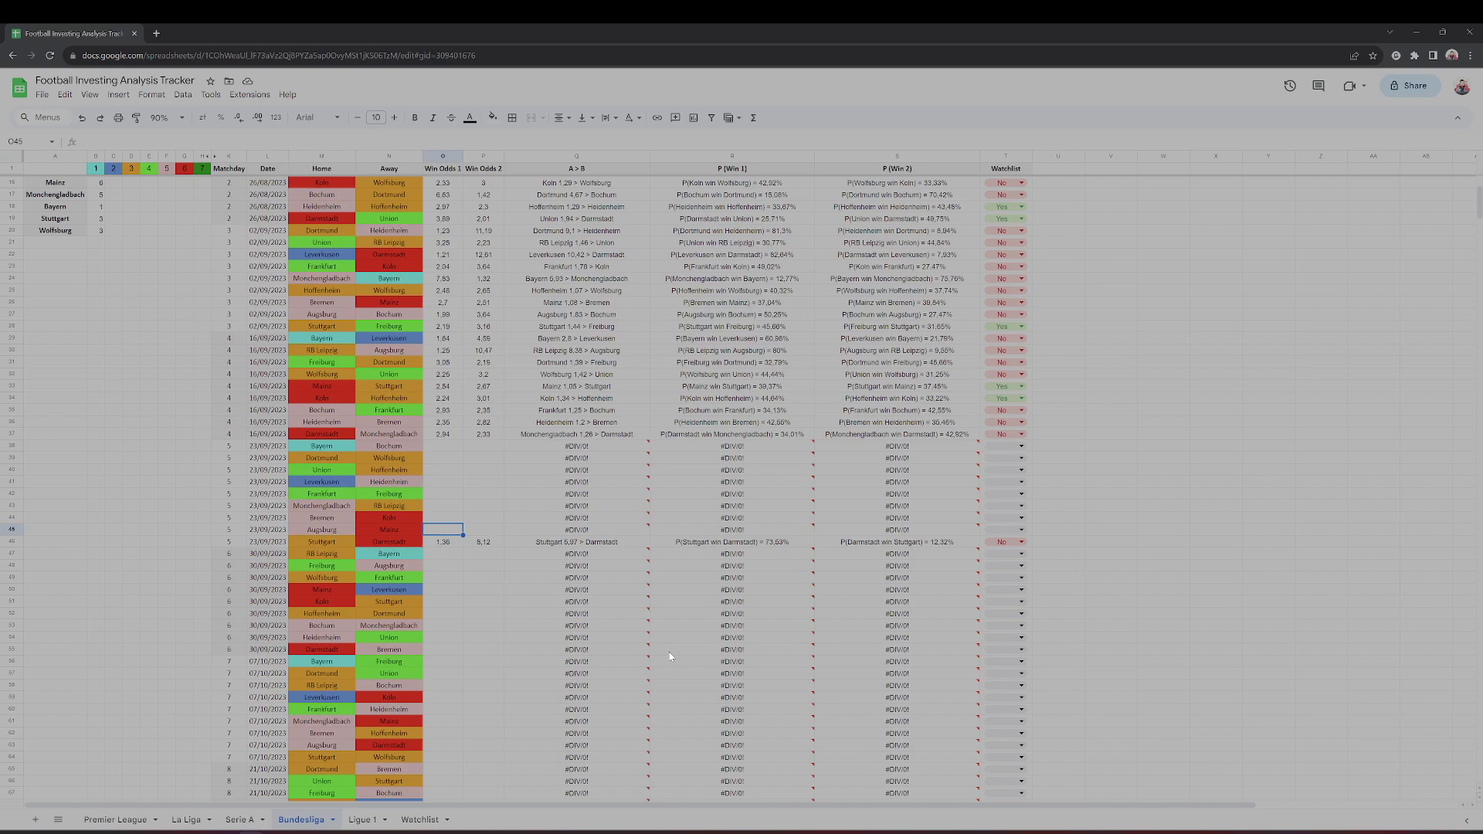
type("2.5")
type("9")
key("Tab")
type("2")
type("2,61")
key("Up")
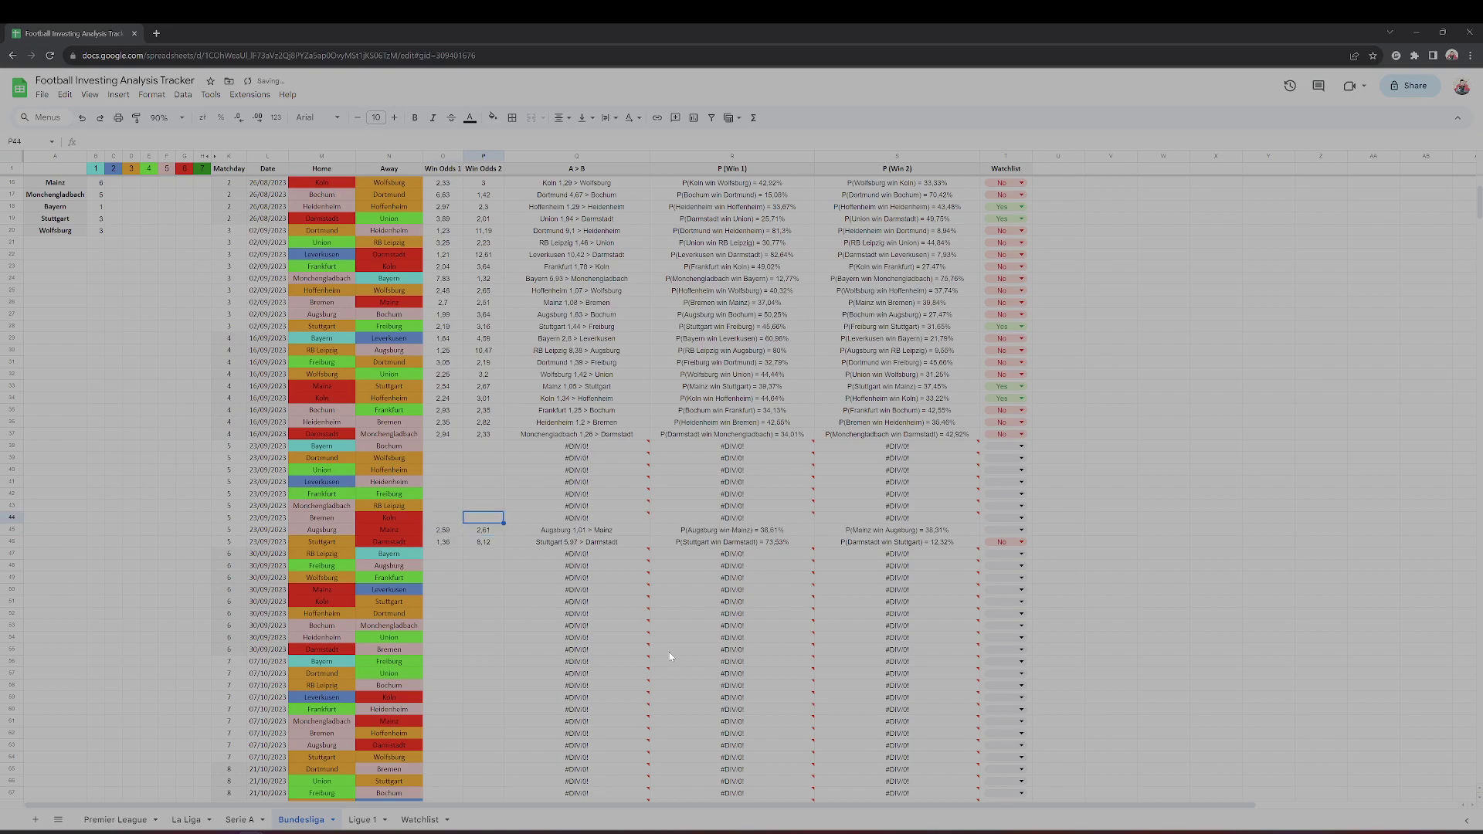
Step: Set the Augsburg v Mainz Watchlist entry in T45 to No
key("Right")
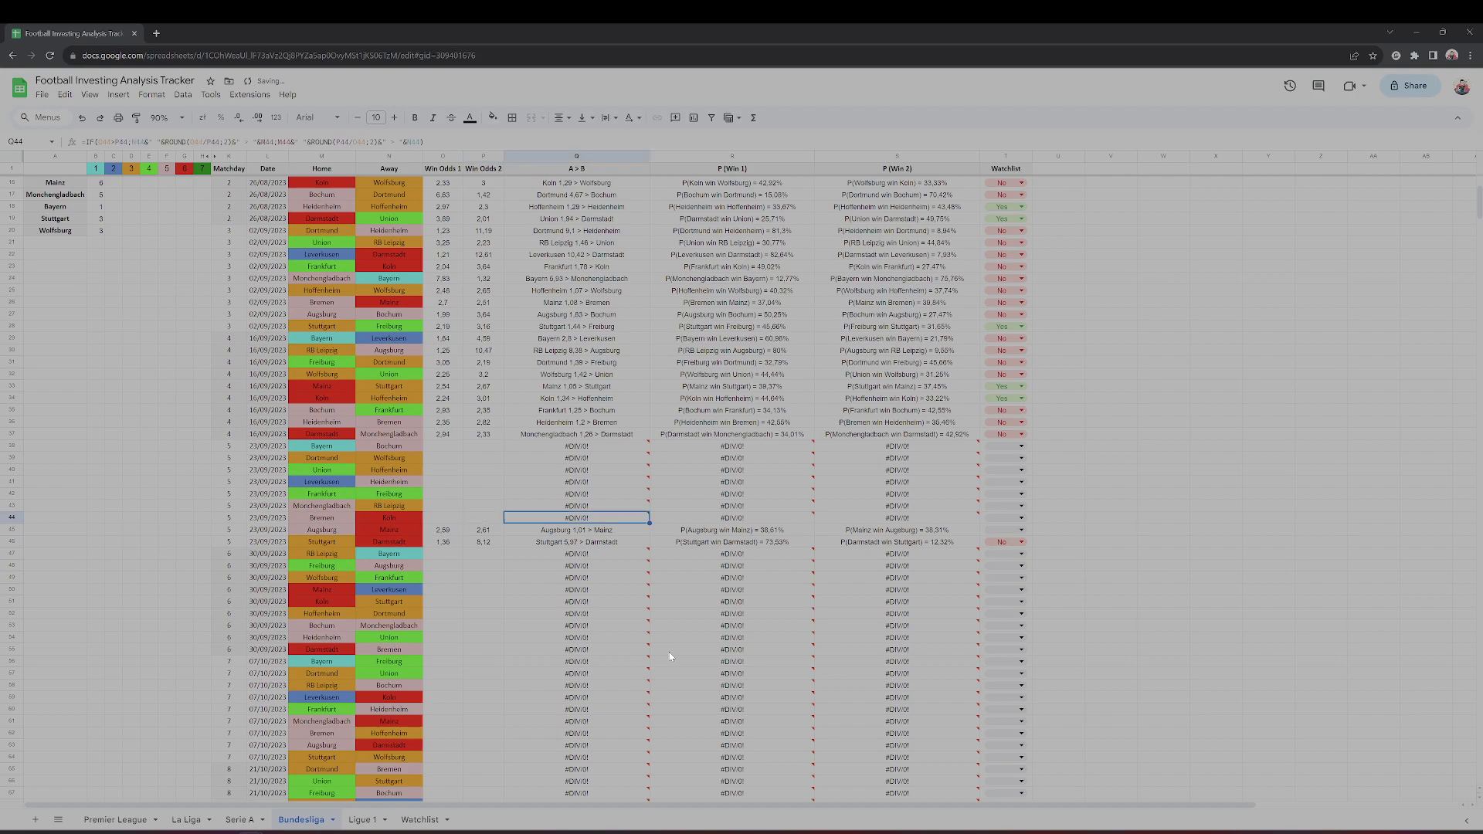
key("Down")
key("Right")
key("Right")
key("Right")
key("Right")
key("Left")
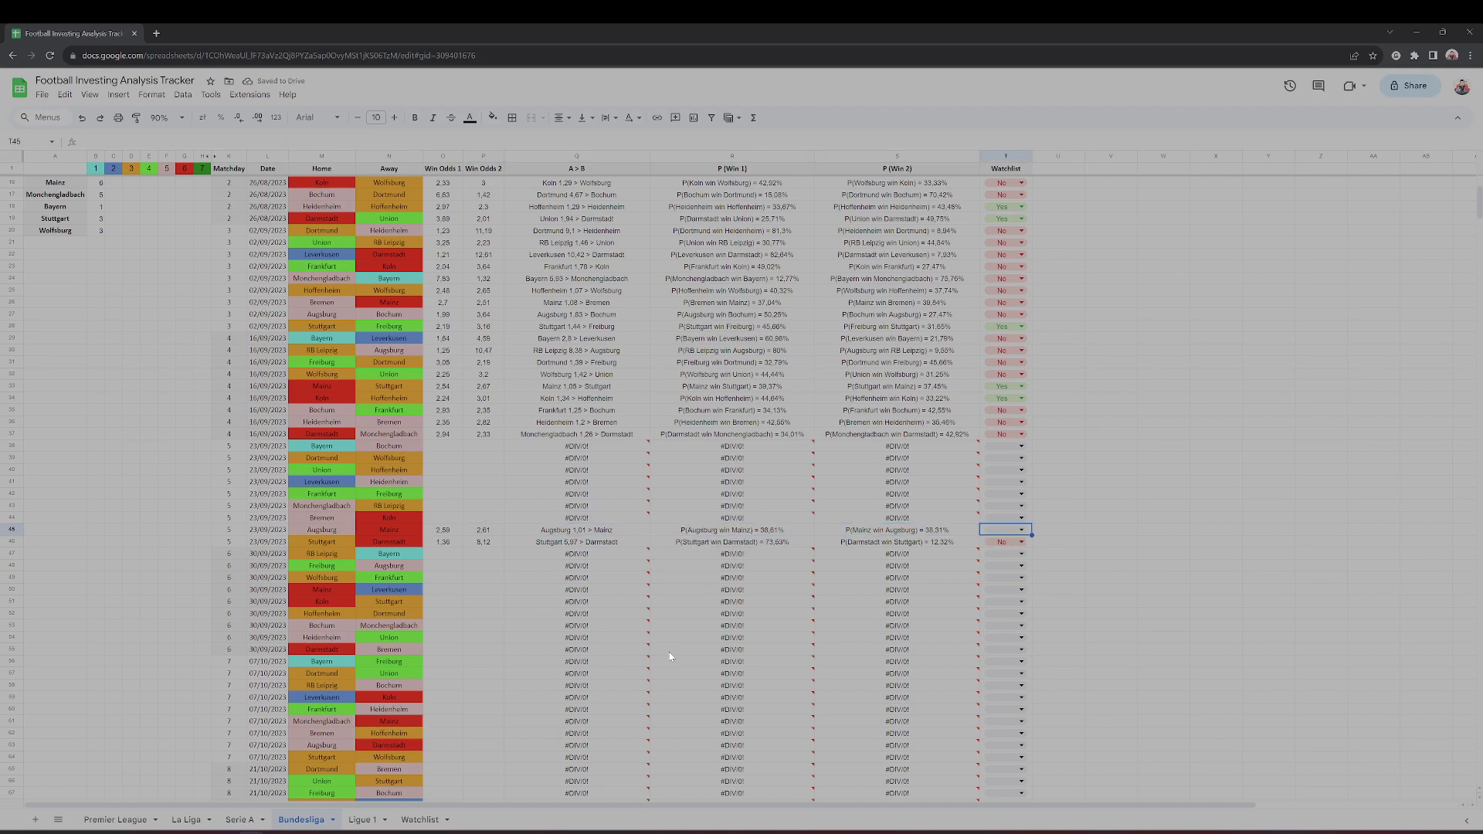
key("Down")
key("Up")
key("Up")
key("Left")
key("Left")
key("Left")
key("Left")
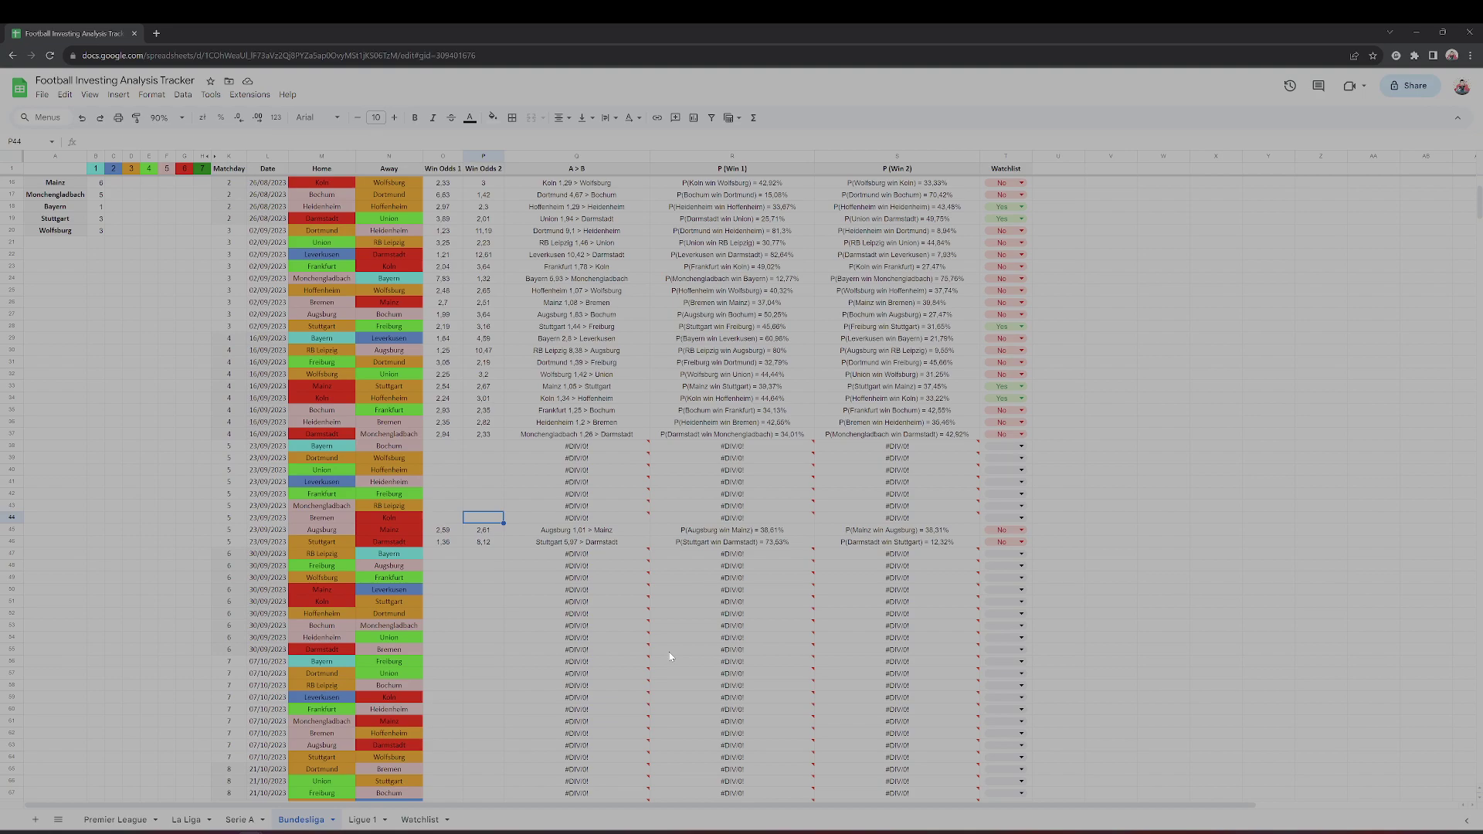
Step: Enter Mönchengladbach v RB Leipzig odds 5.02 and 1.58 in row 43
key("Up")
key("Left")
type("5.02")
key("Tab")
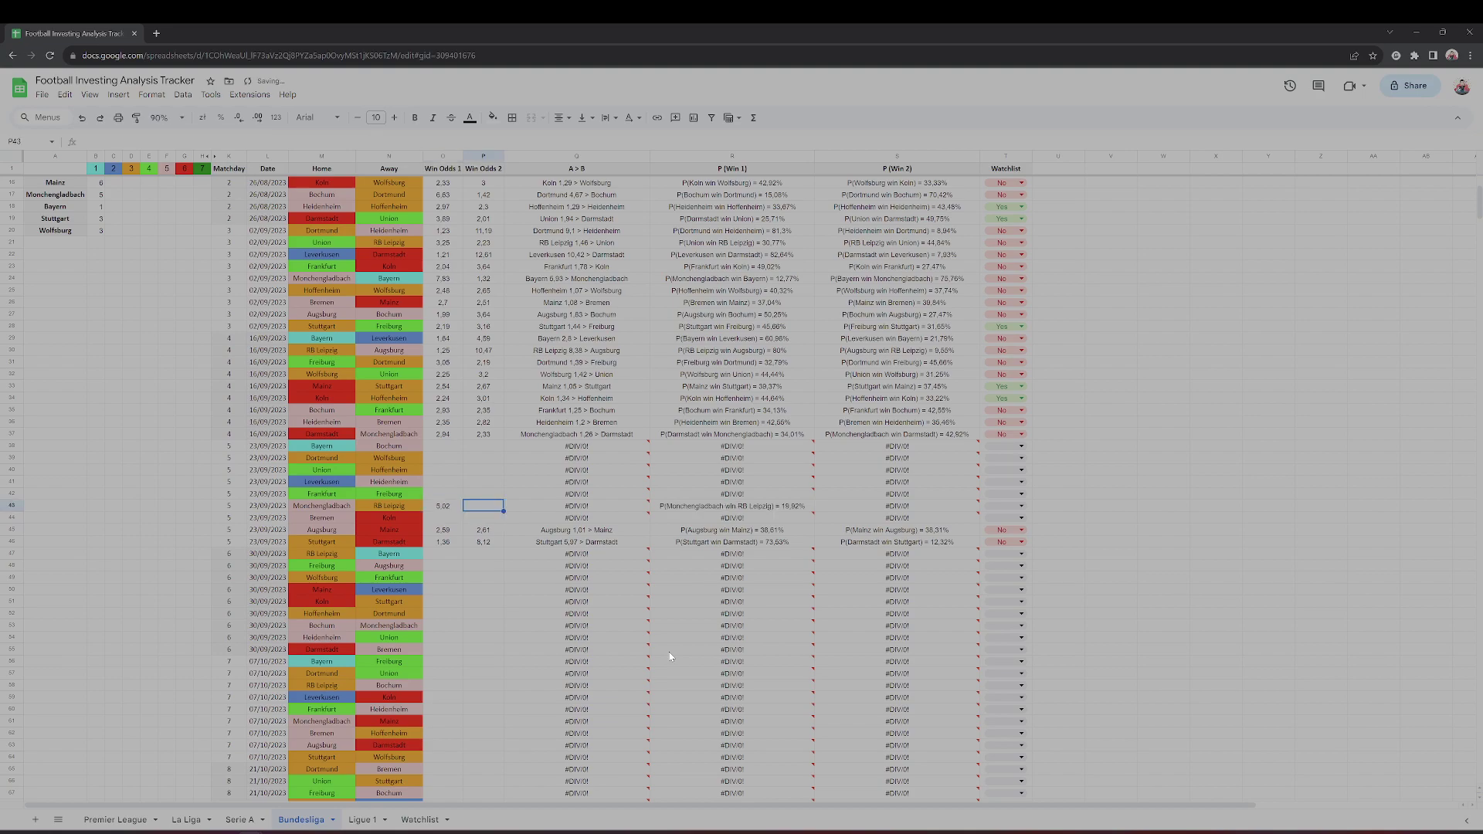
type("1,58")
key("Tab")
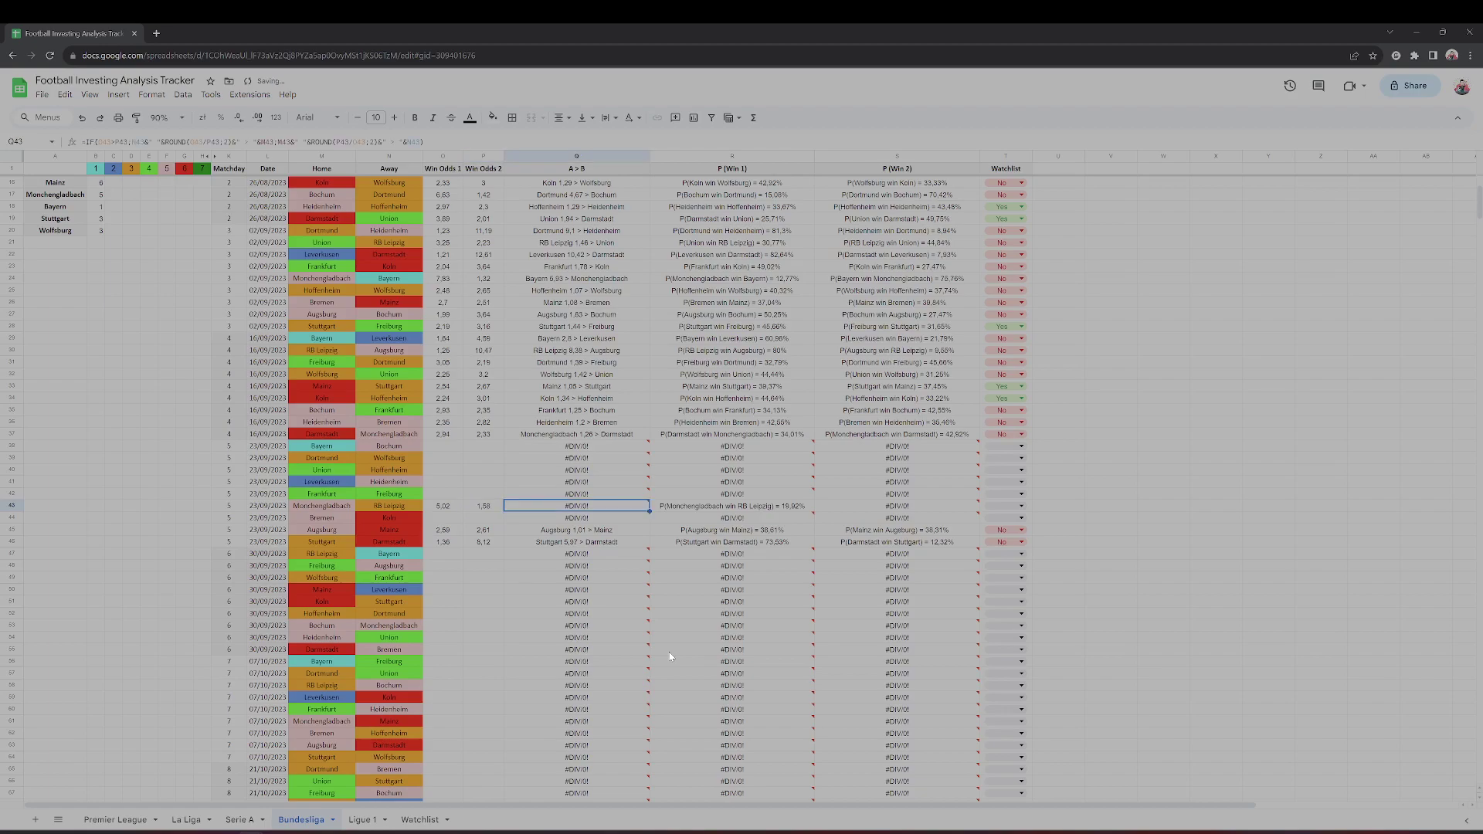
Step: Mark Mönchengladbach v RB Leipzig No on the Watchlist, then return to Bayern v Bochum's away odds
key("Tab")
key("Tab")
key("Tab")
type("No")
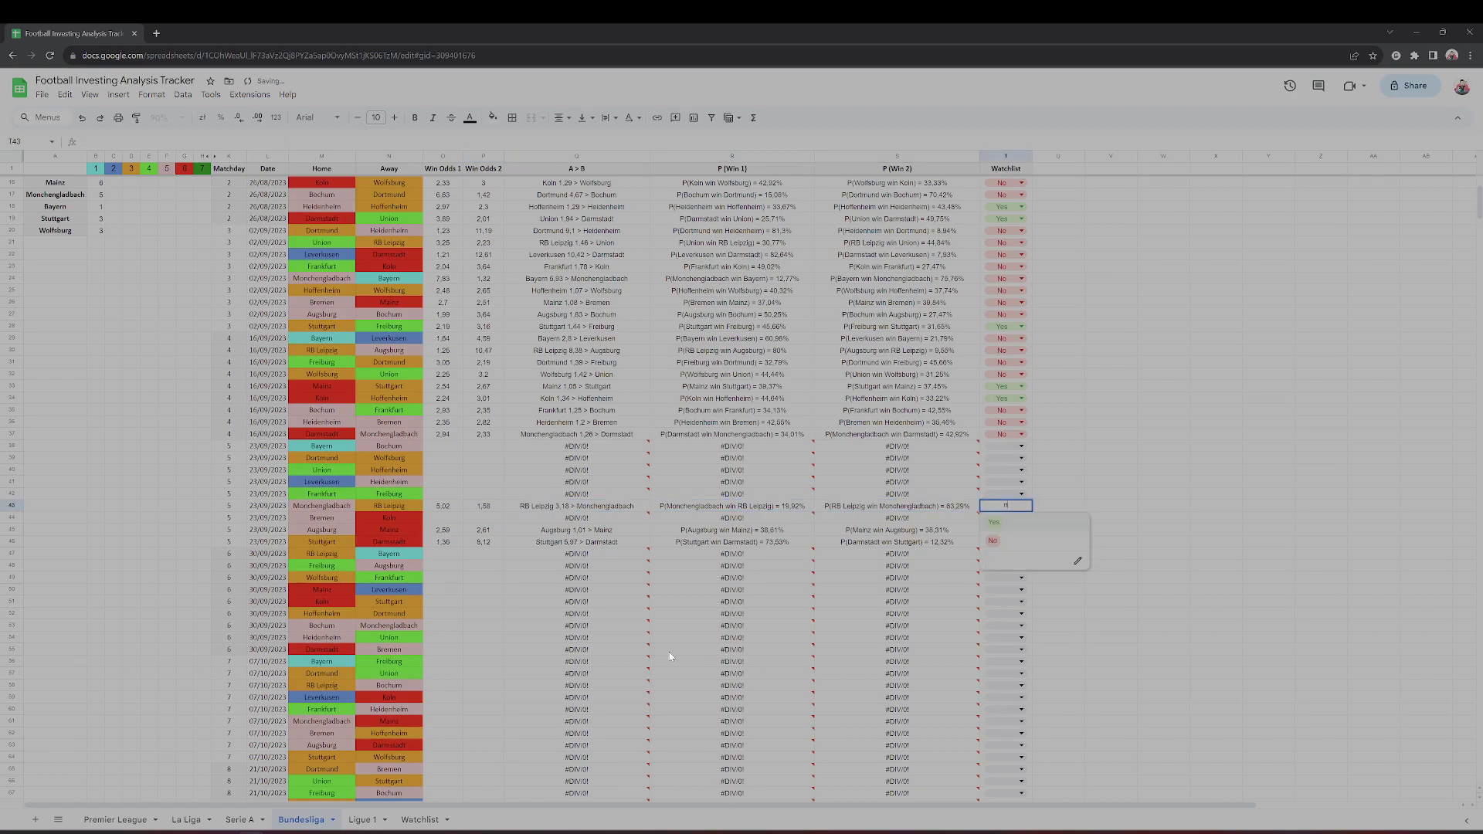
key("Return")
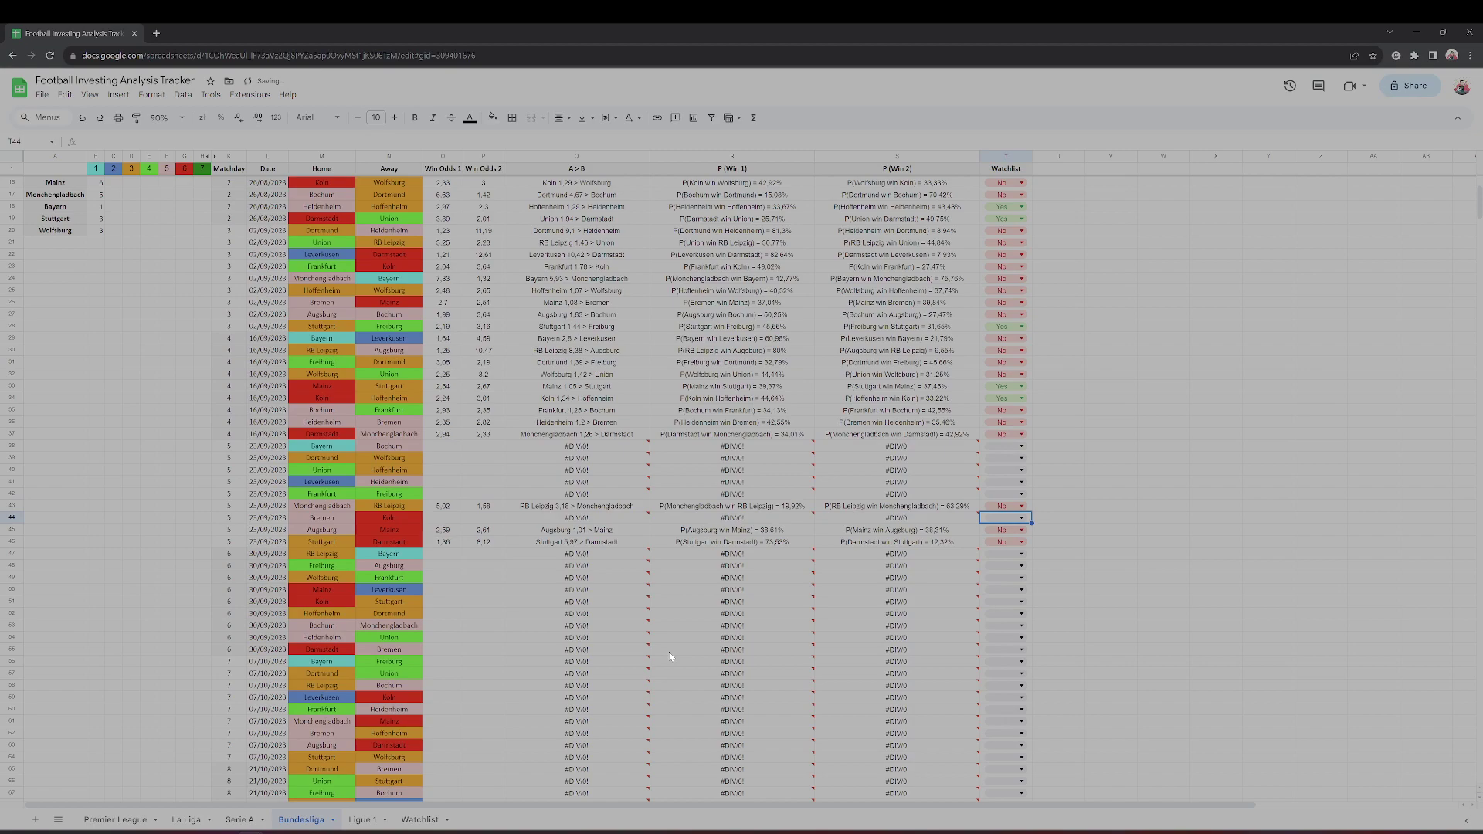
key("Up")
key("Up")
key("Up")
key("Left")
key("Left")
key("Left")
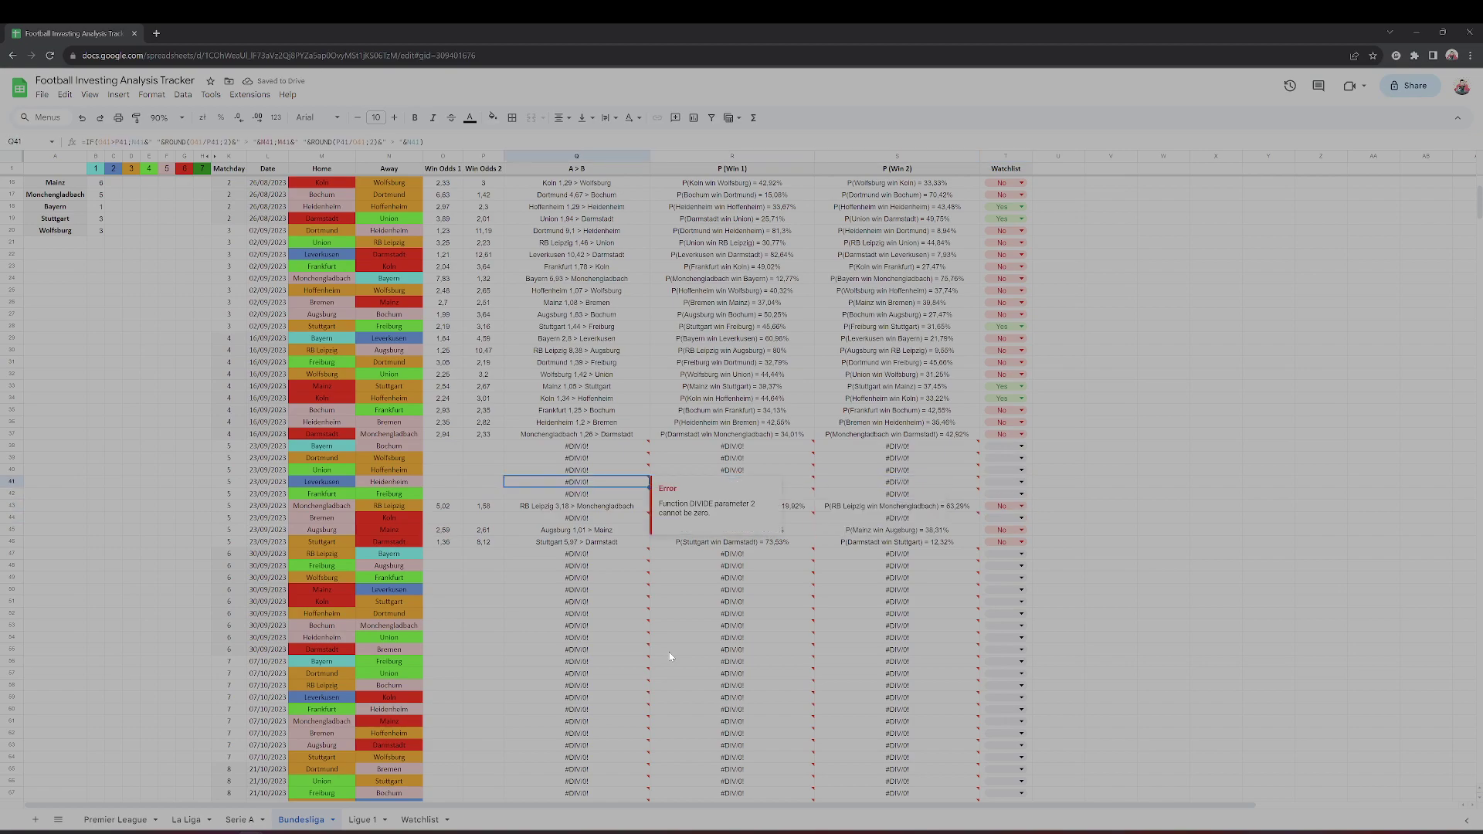
key("Left")
key("Up")
key("Left")
key("Up")
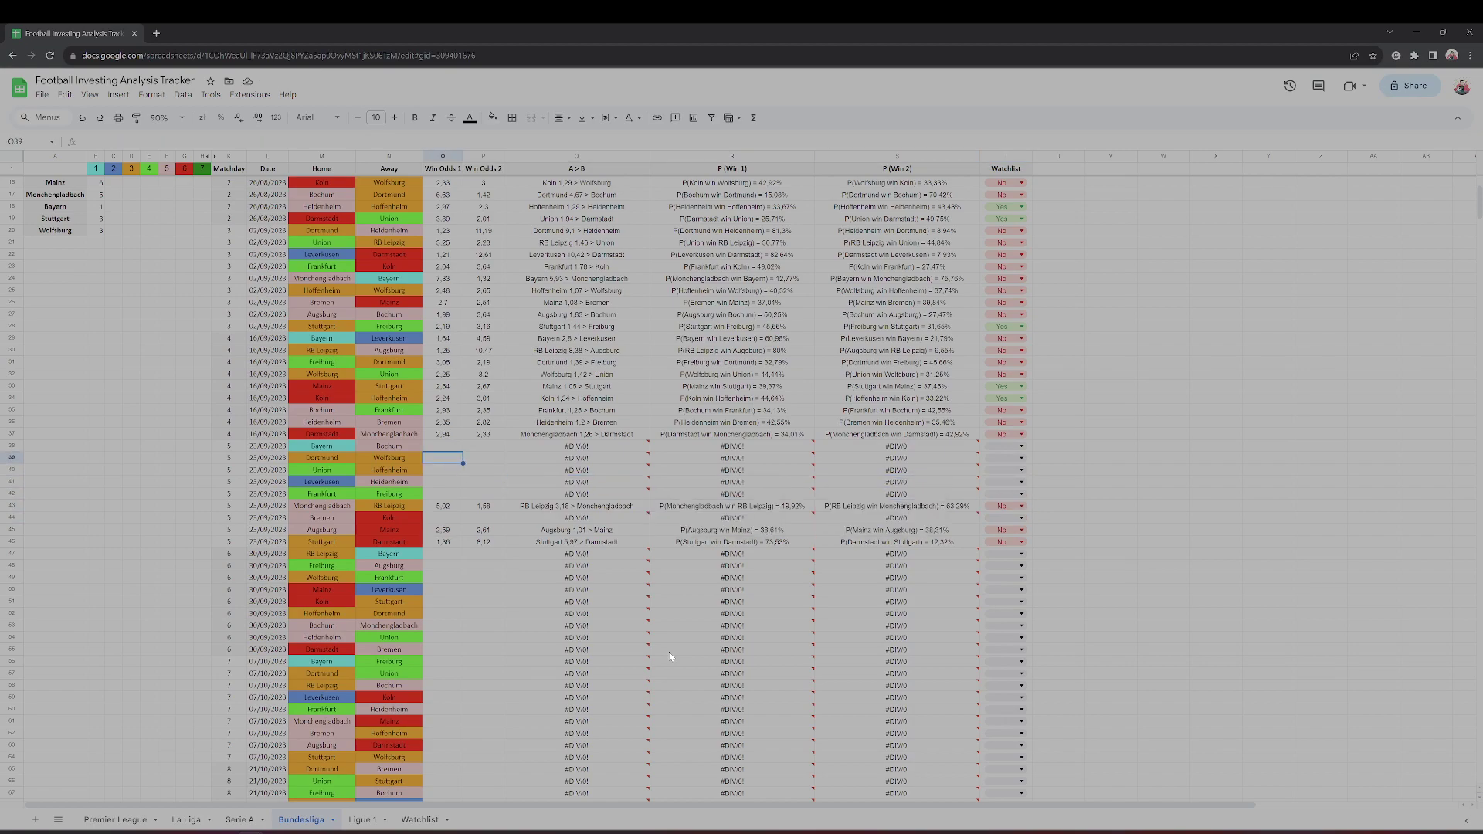
key("Left")
key("Up")
key("Right")
key("Right")
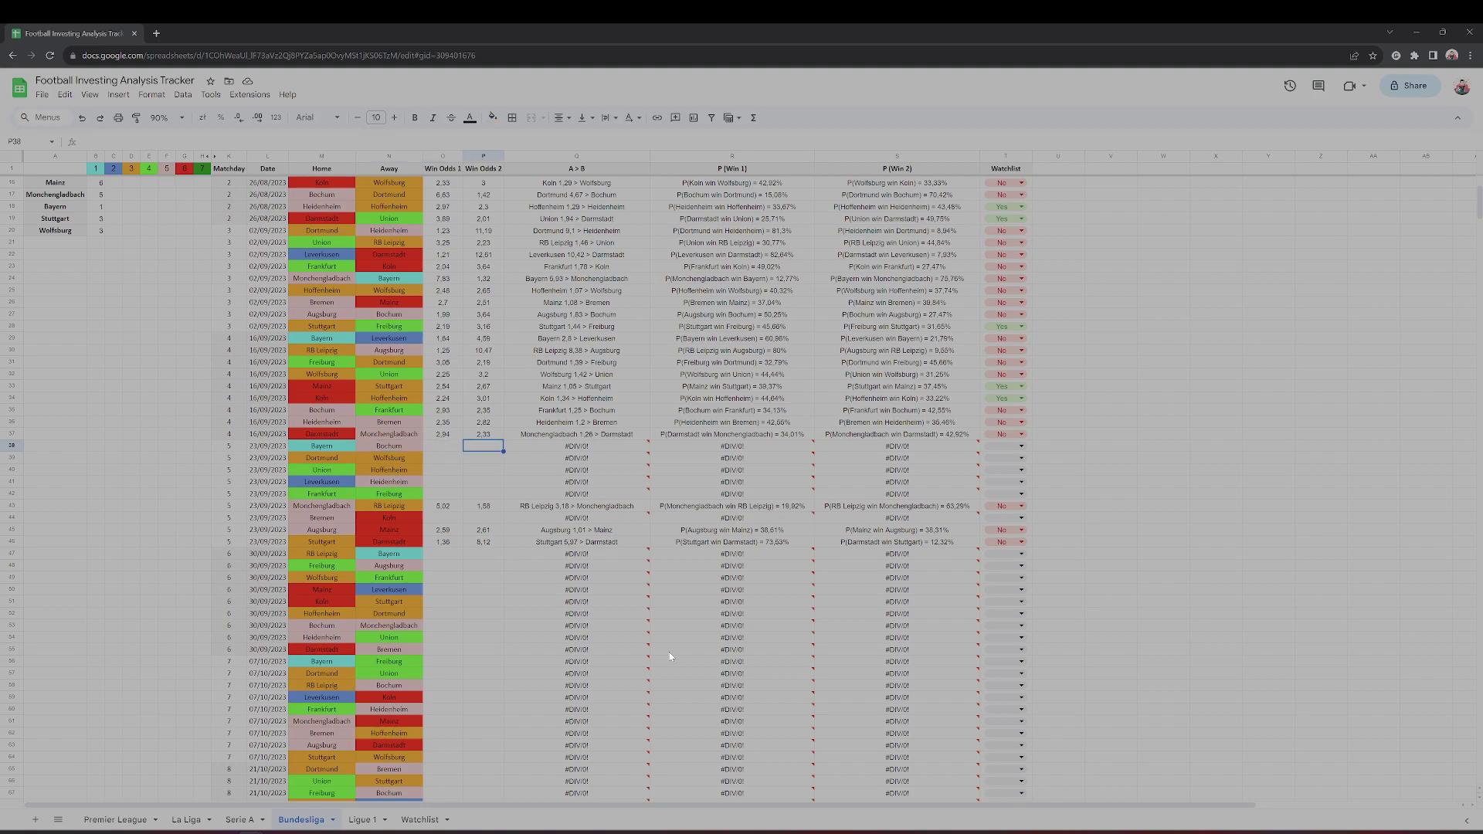
type("20,78")
Step: Enter Bayern v Bochum away odds 20.78 and Dortmund v Wolfsburg odds, away 4.4
key("Left")
type("1,")
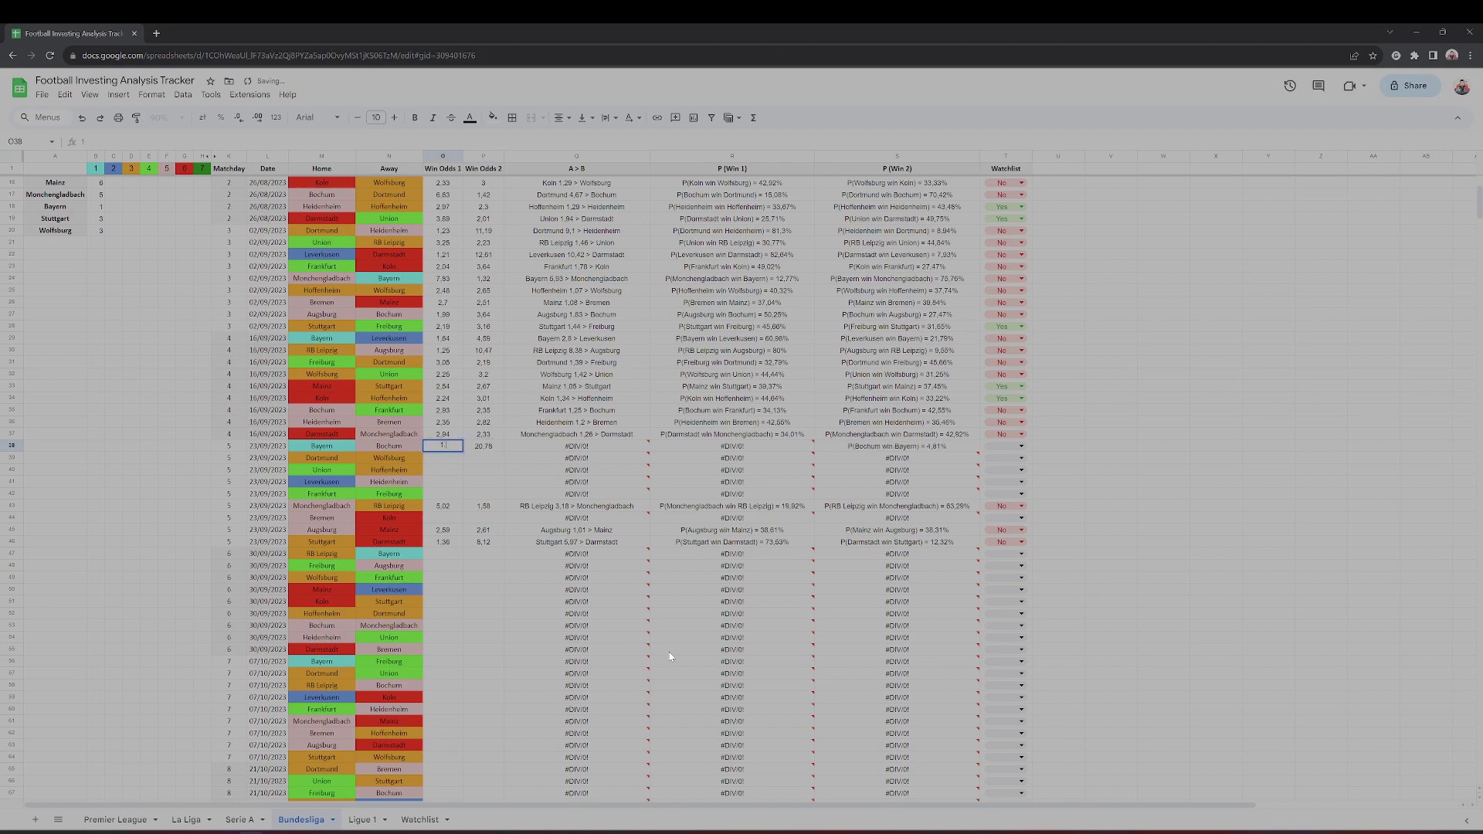
type("1")
key("Return")
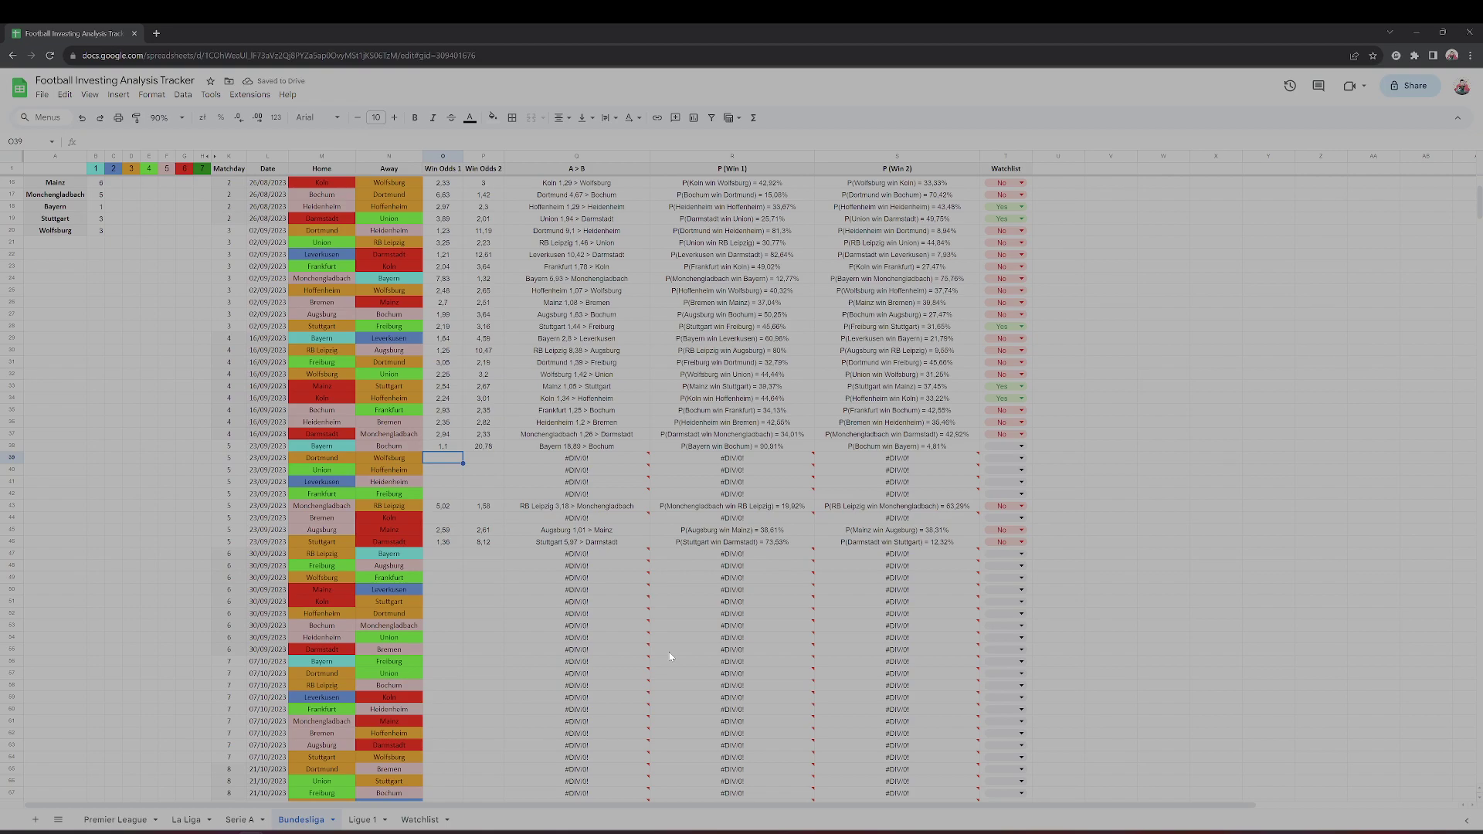
type("1,70")
key("Tab")
type("4,4")
key("Return")
key("Up")
key("Up")
Step: Set the Dortmund row's Watchlist entry to No
key("Right")
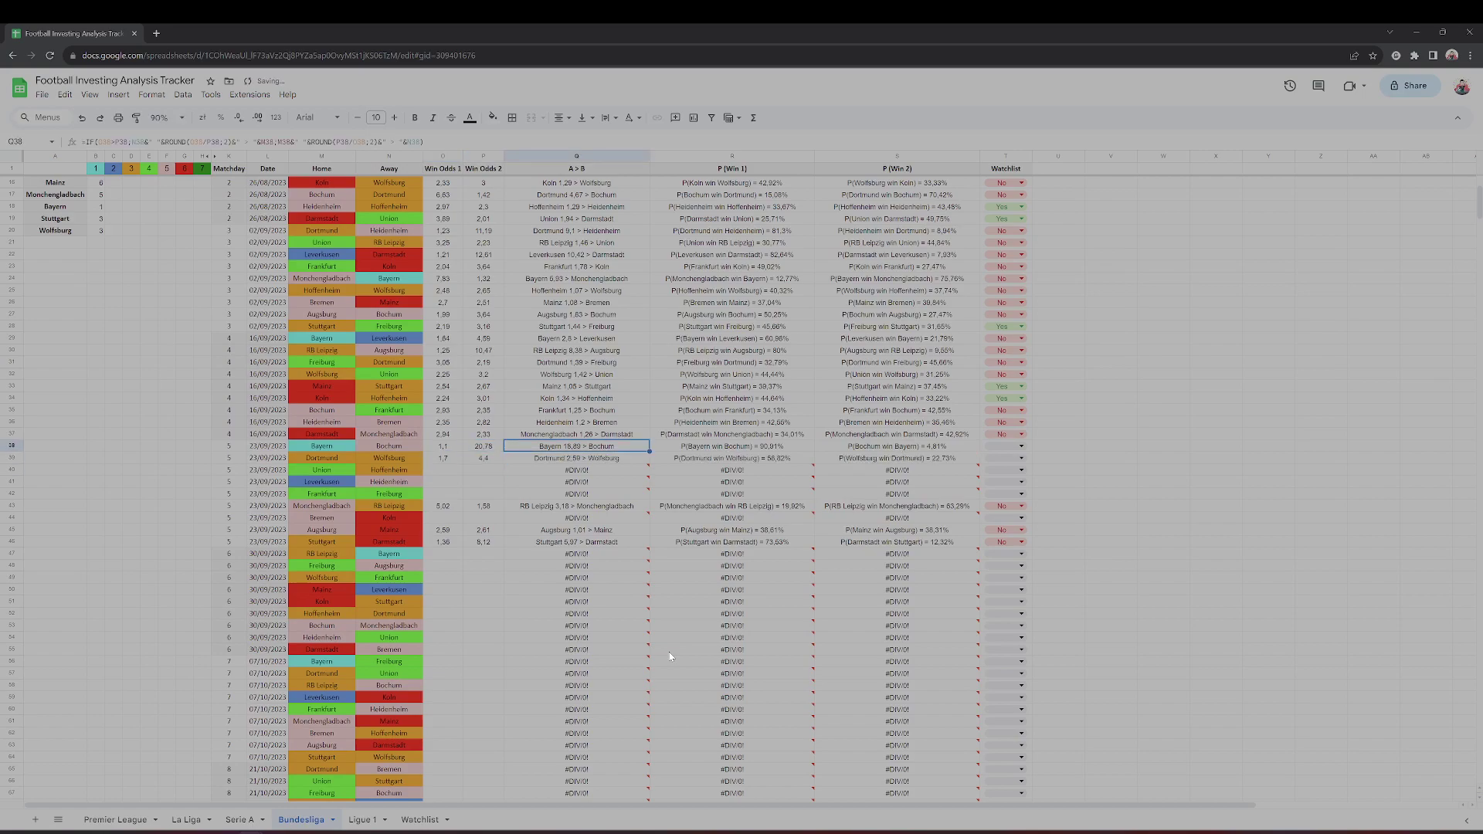
key("Right")
key("Right")
key("Right")
type("No")
key("Return")
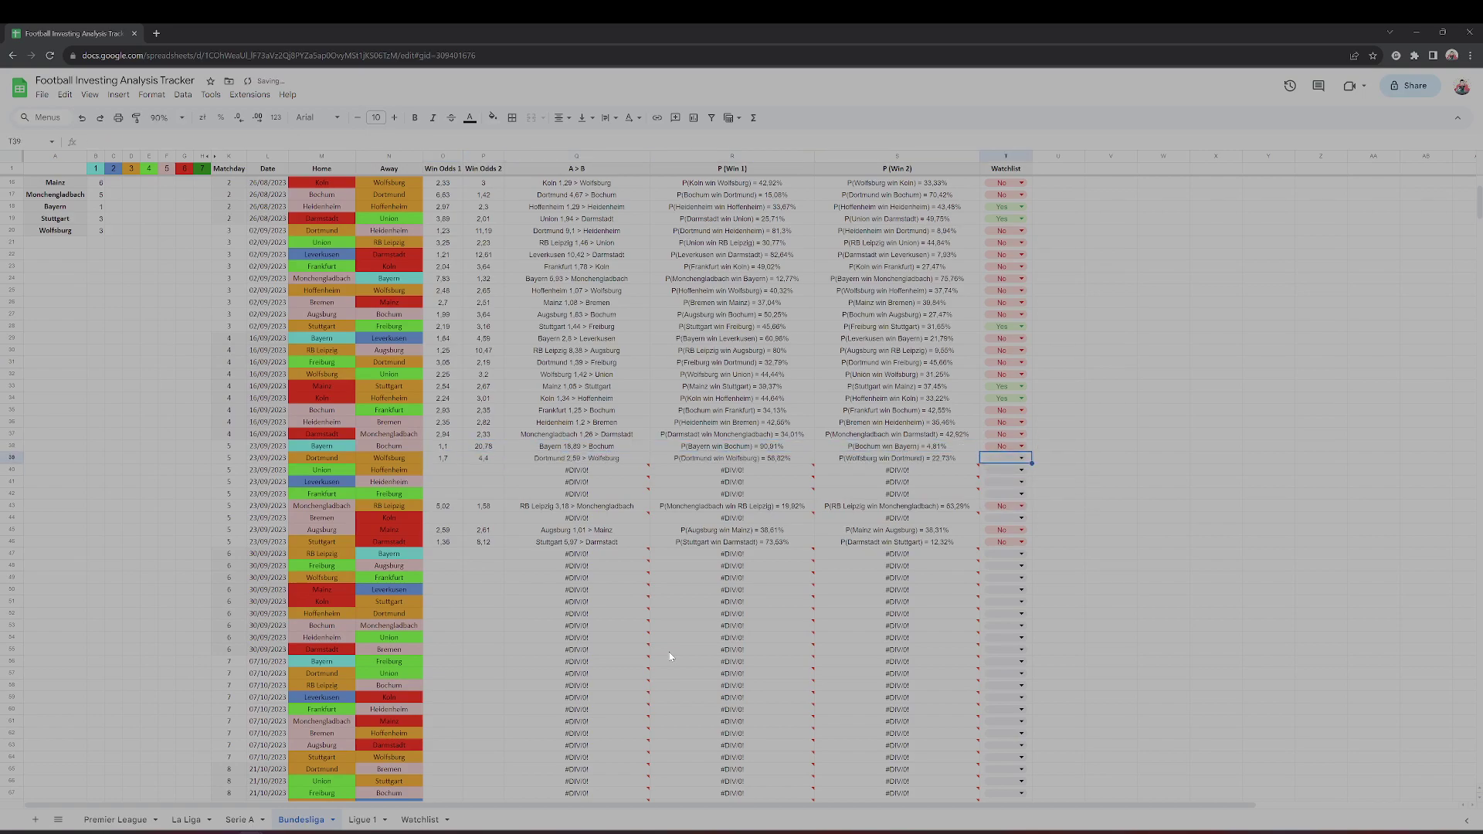
key("Down")
Step: Enter Union v Hoffenheim odds and Leverkusen v Heidenheim odds 1.23 and 11.36
key("Left")
key("Left")
key("Left")
key("Left")
key("Left")
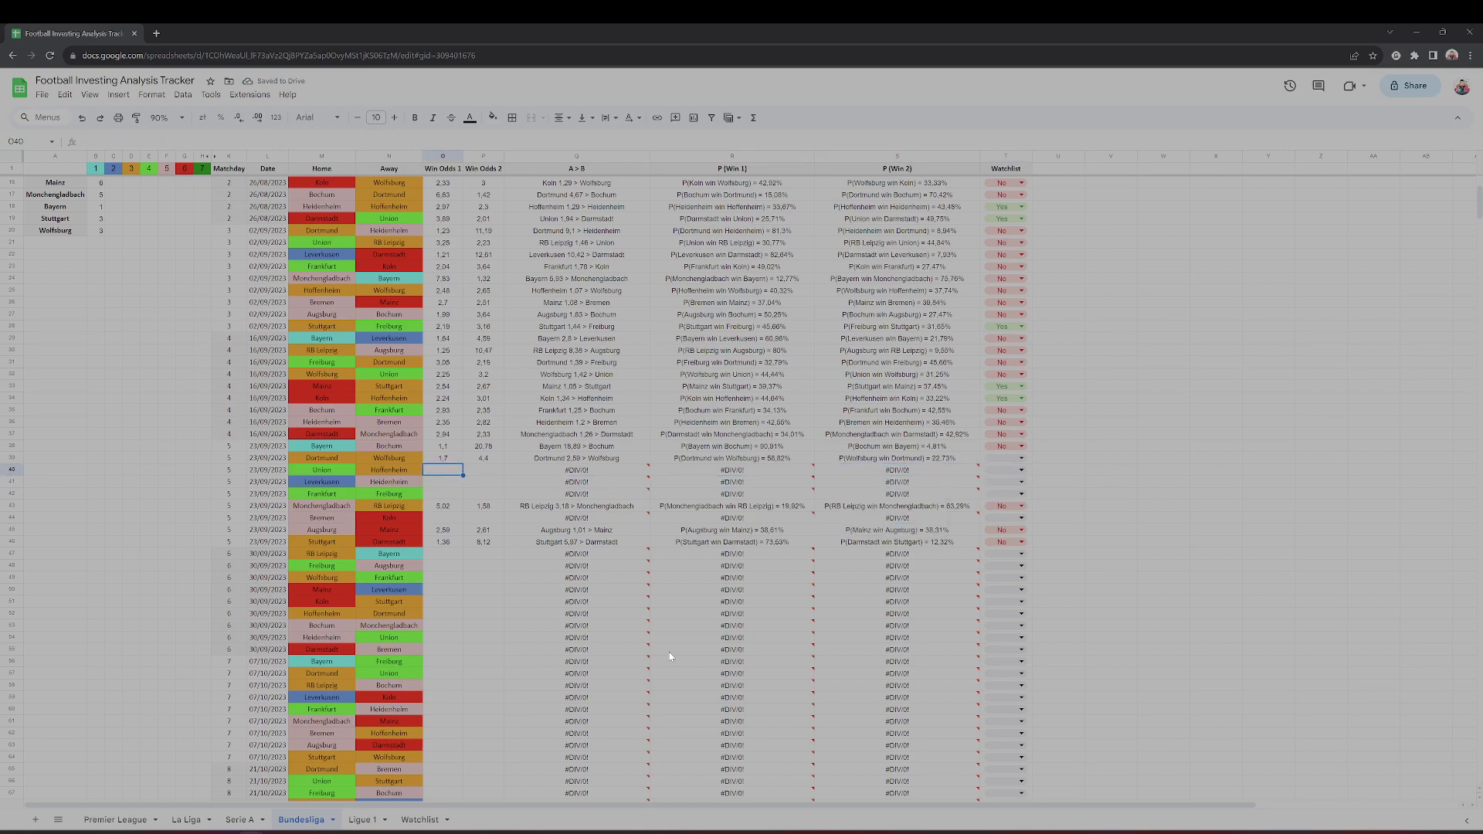
type("2,1")
key("Tab")
type("3")
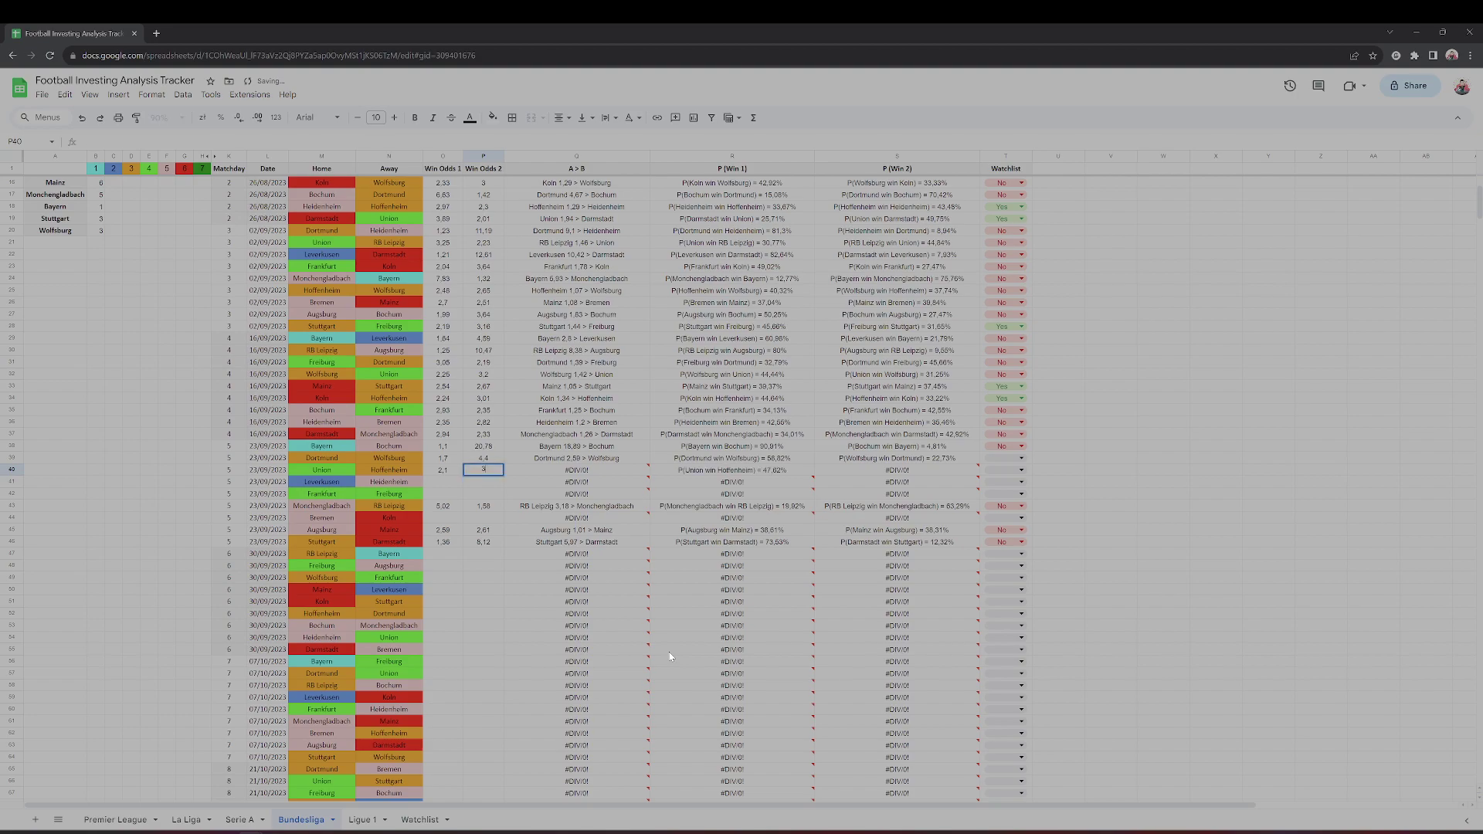
type(",37")
key("Return")
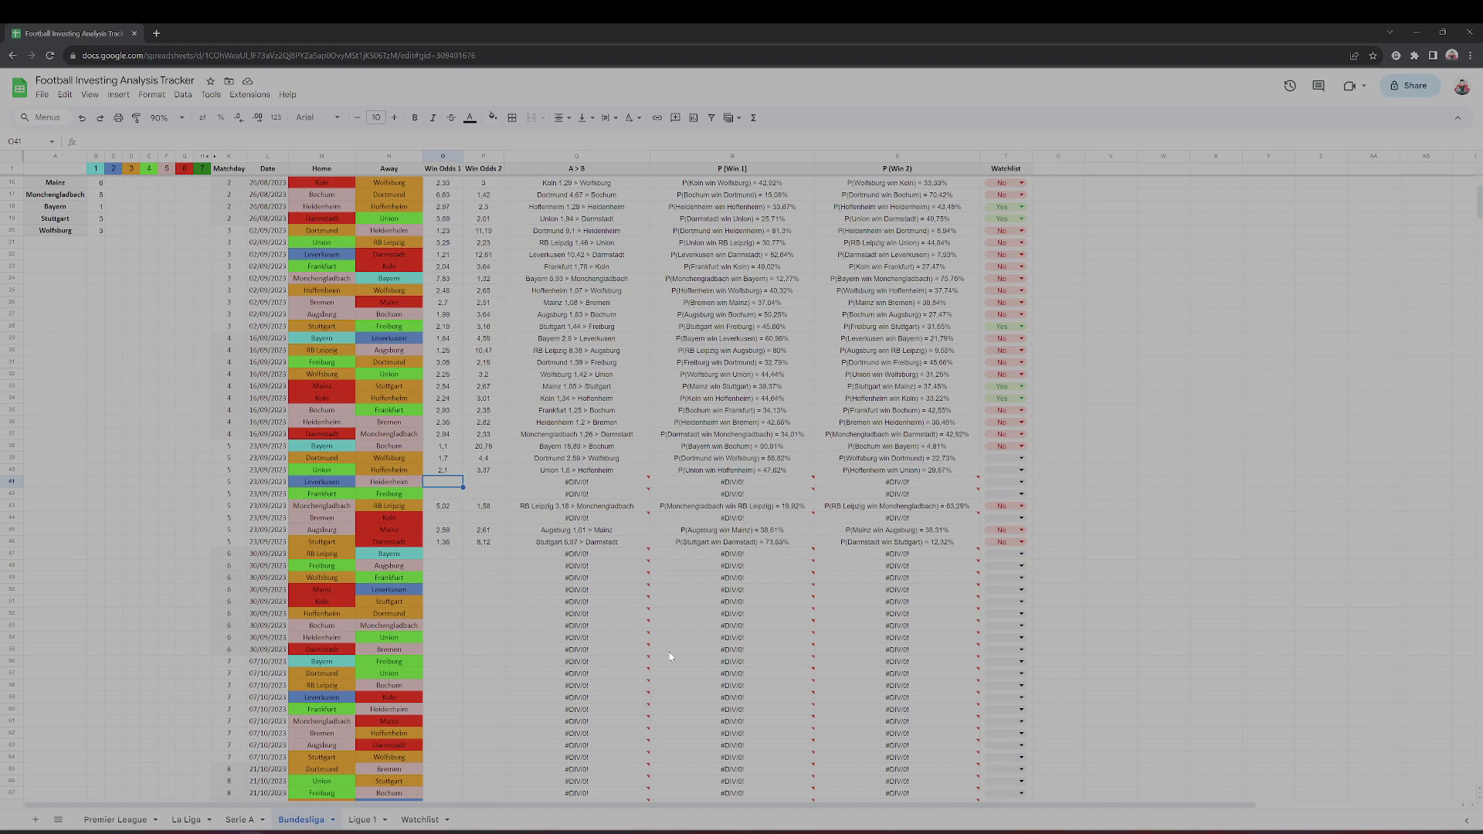
type("1,2")
type("3")
key("Tab")
type("11,36")
key("Return")
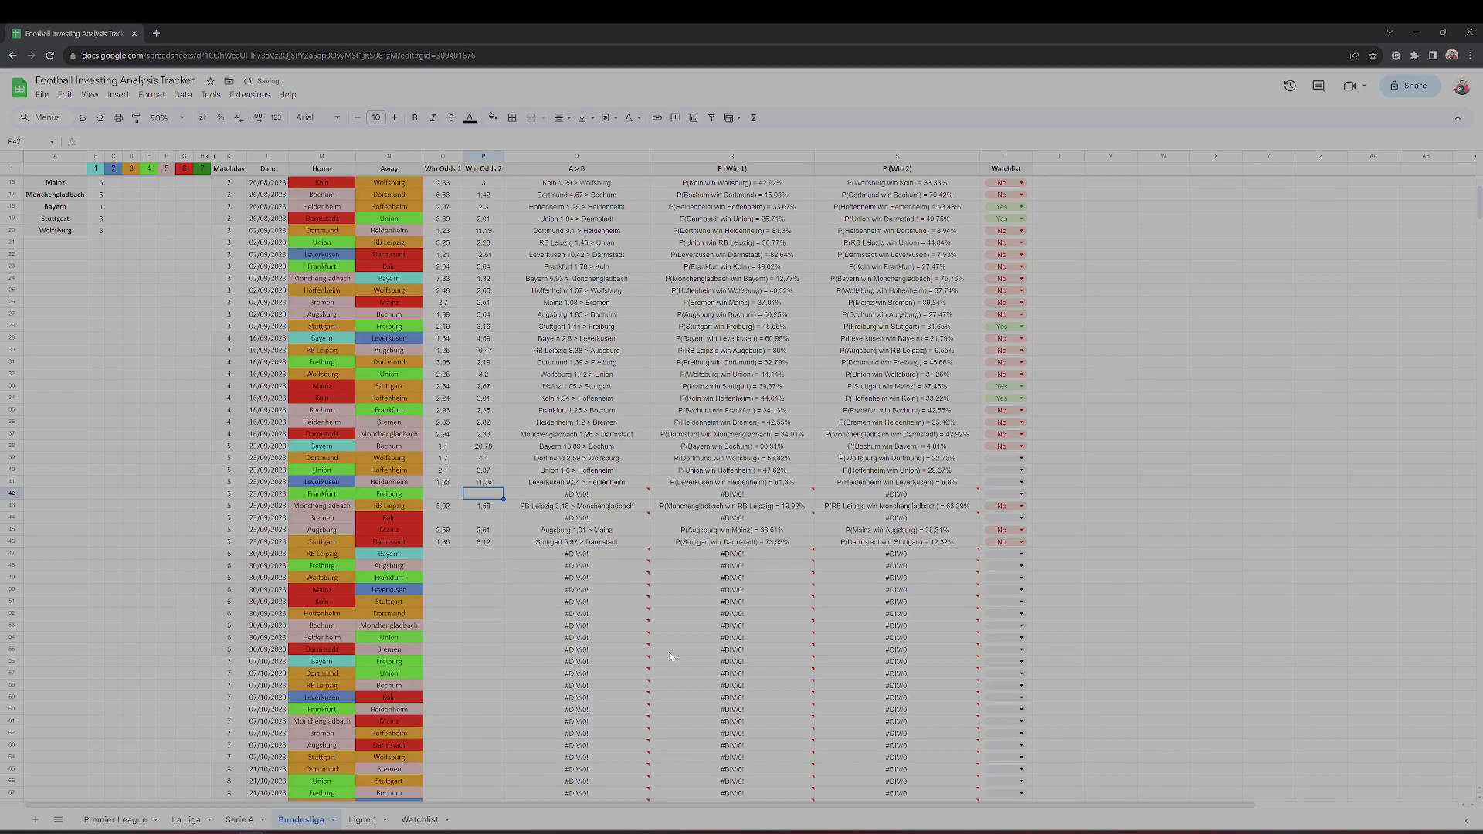
Step: Enter Frankfurt v Freiburg odds 2.17 and 3.26, and Bremen v Köln odds 2.49 and 2.73
key("Left")
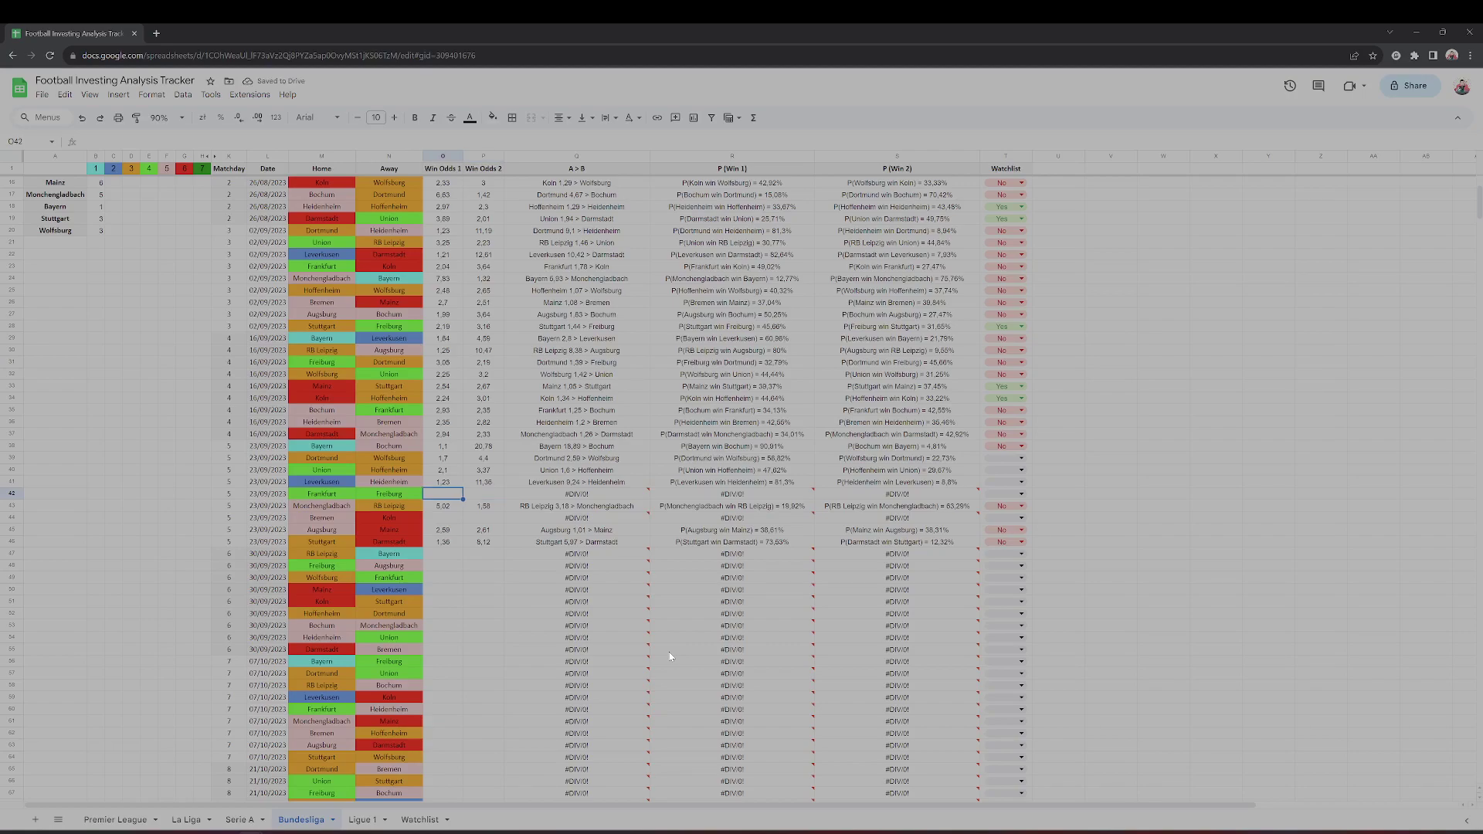
type("2,17")
key("Tab")
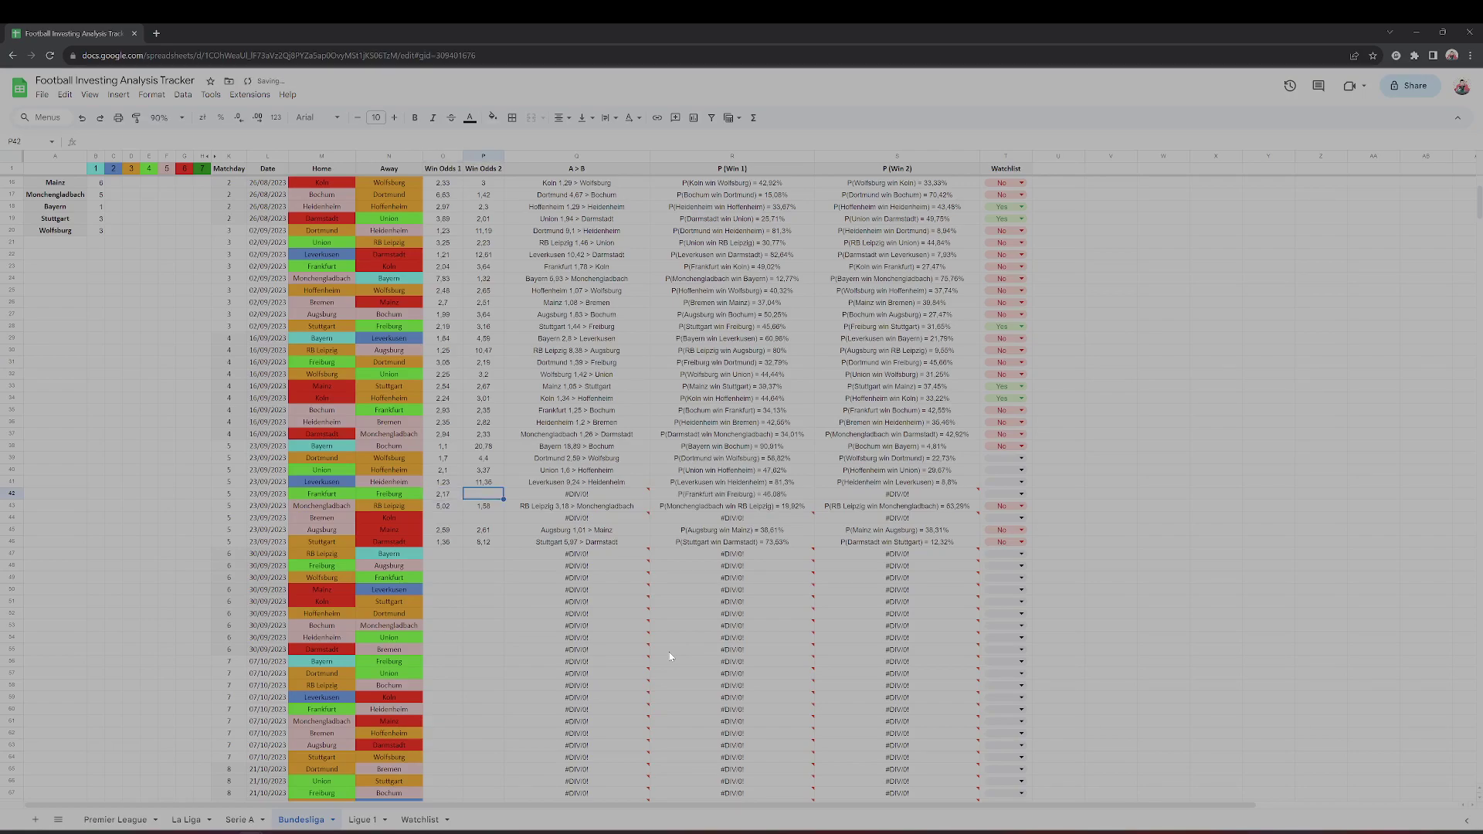
type("3,26")
key("Down")
key("Down")
key("Left")
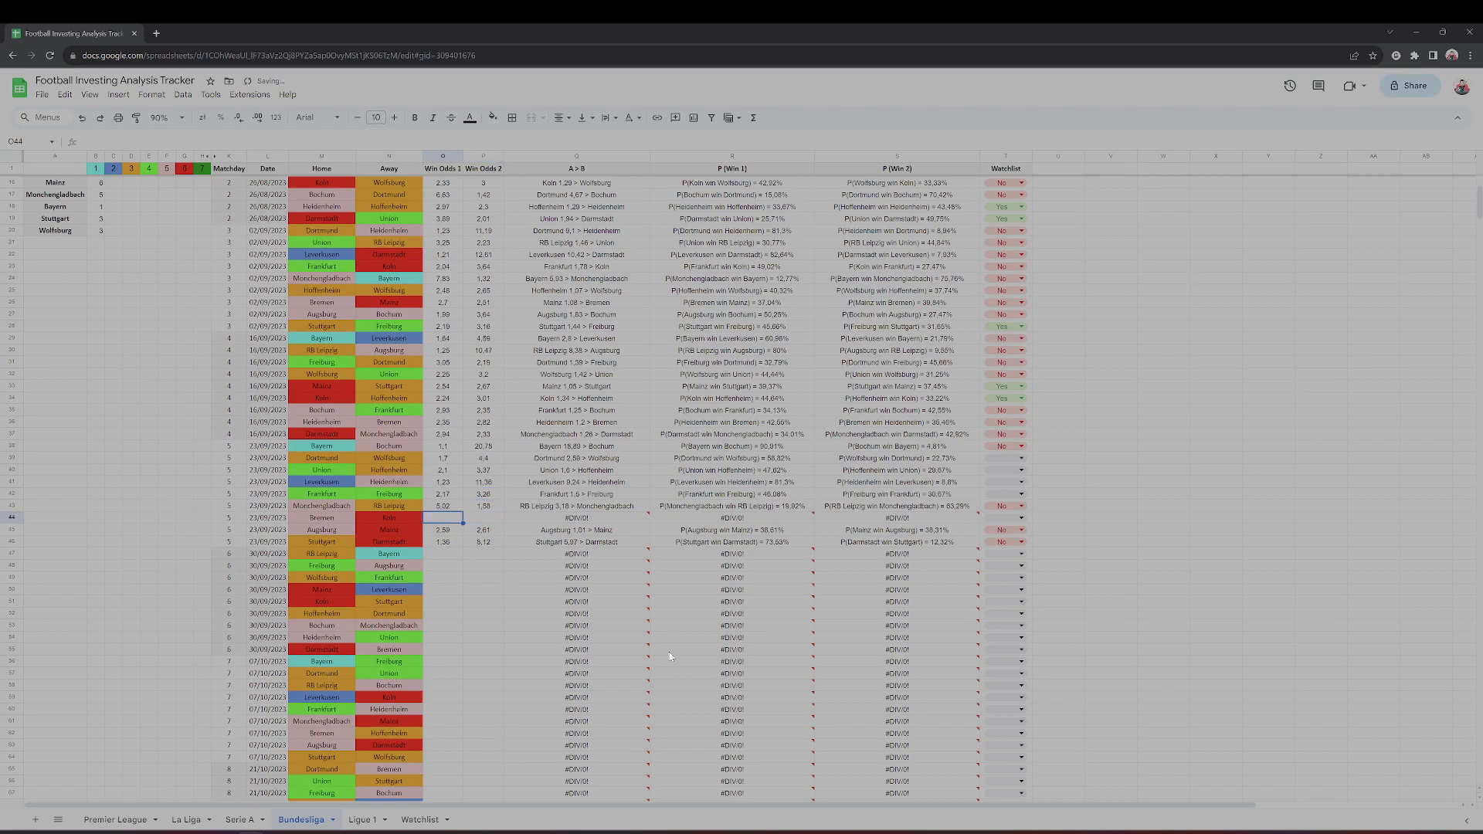
type("2,49")
key("Tab")
type("2,")
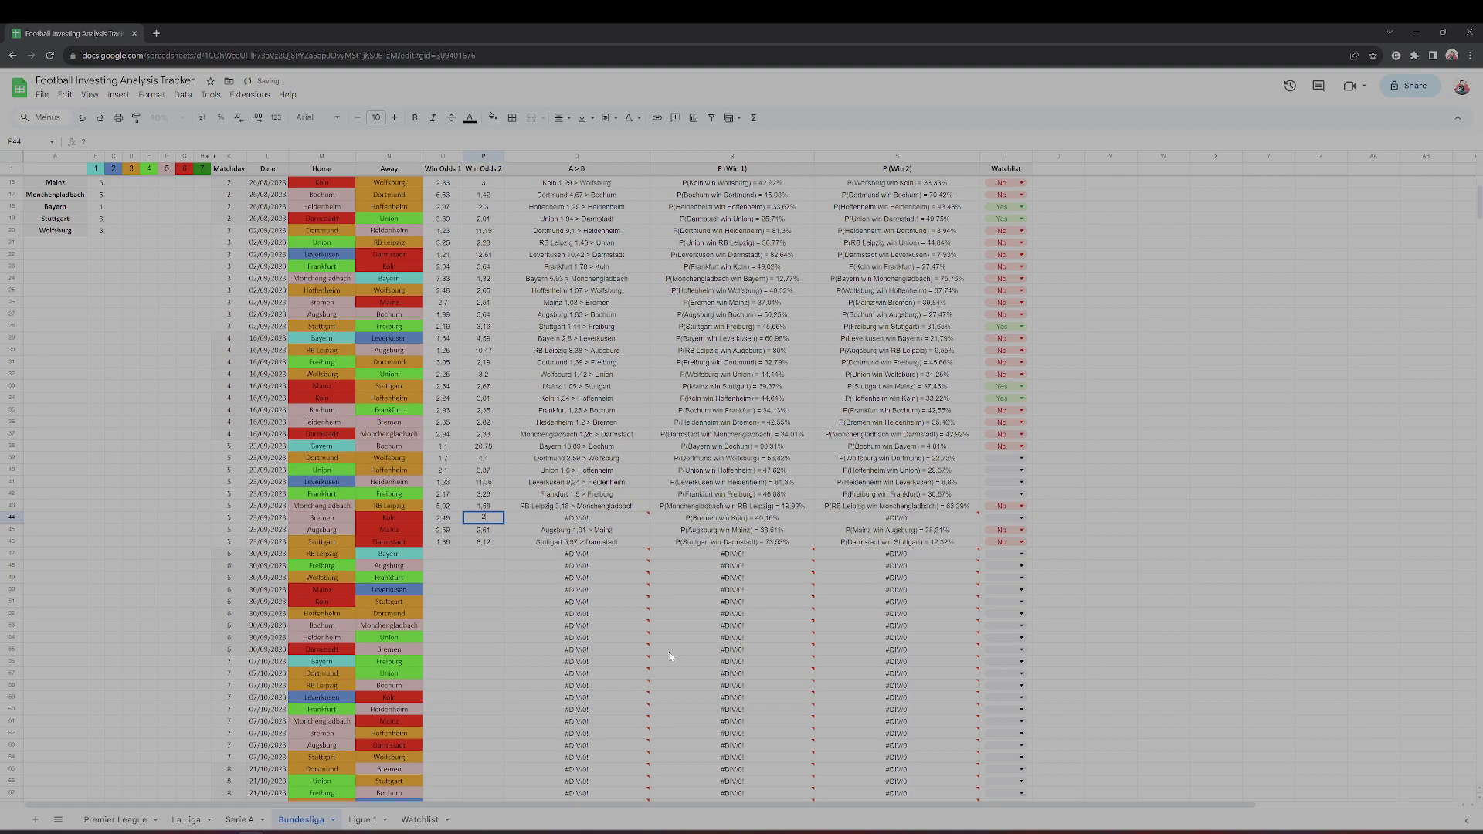
type("73")
key("Up")
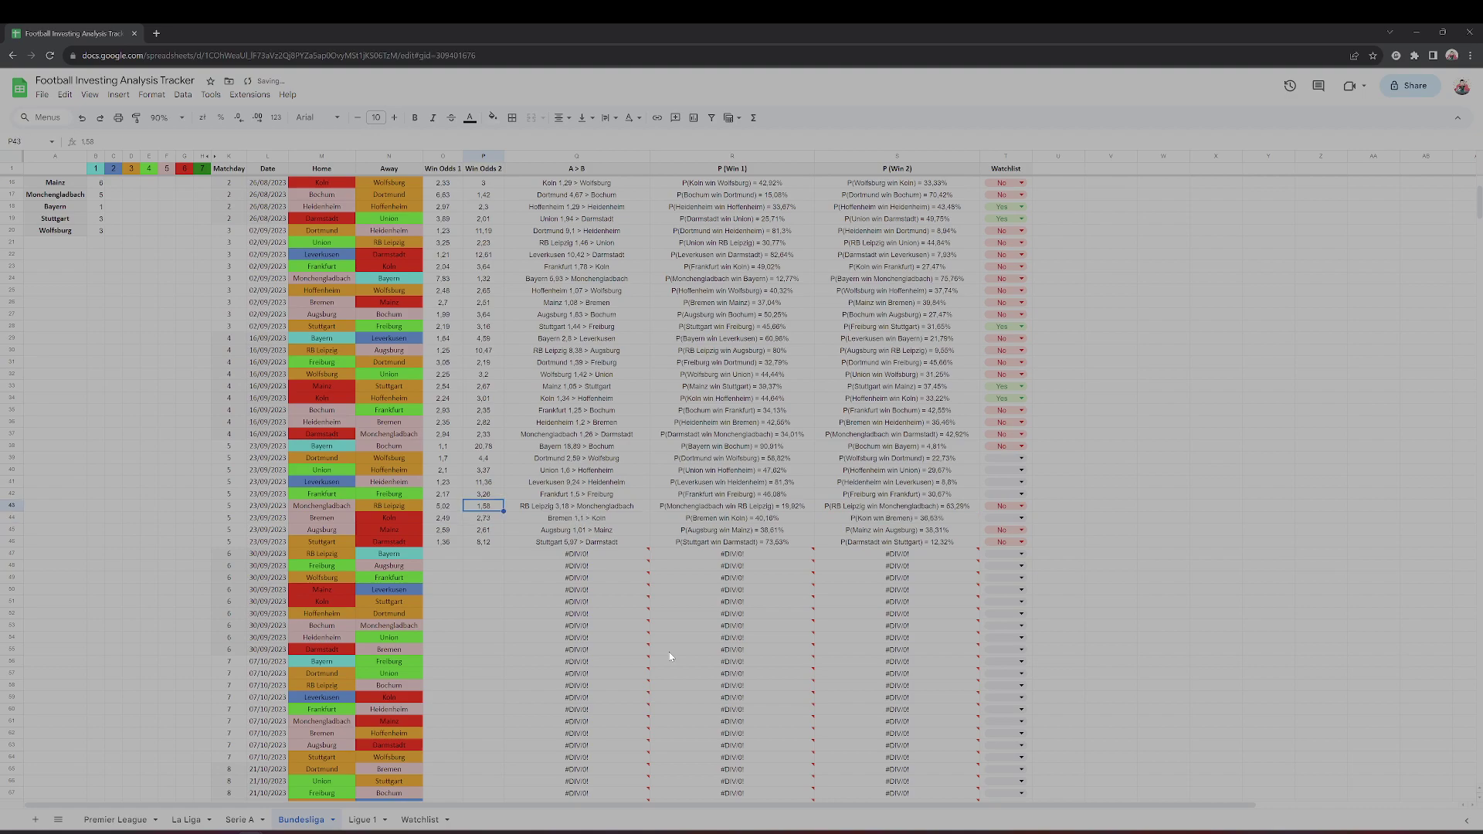
Step: Set Leverkusen v Heidenheim's Watchlist to No and return to the Dortmund–Wolfsburg row
key("Up")
key("Up")
key("Up")
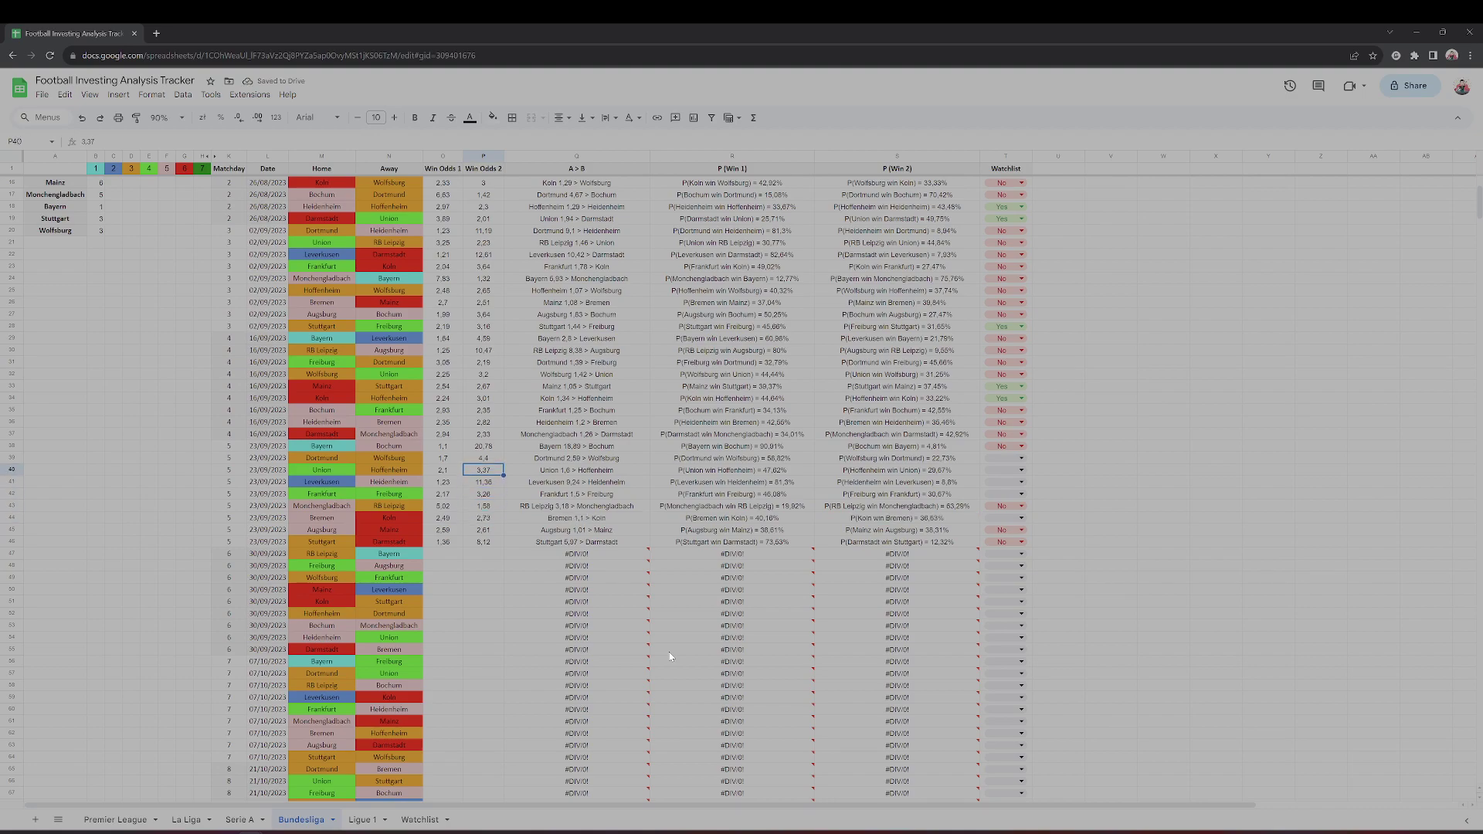
key("Down")
key("Right")
key("Right")
key("Right")
key("Right")
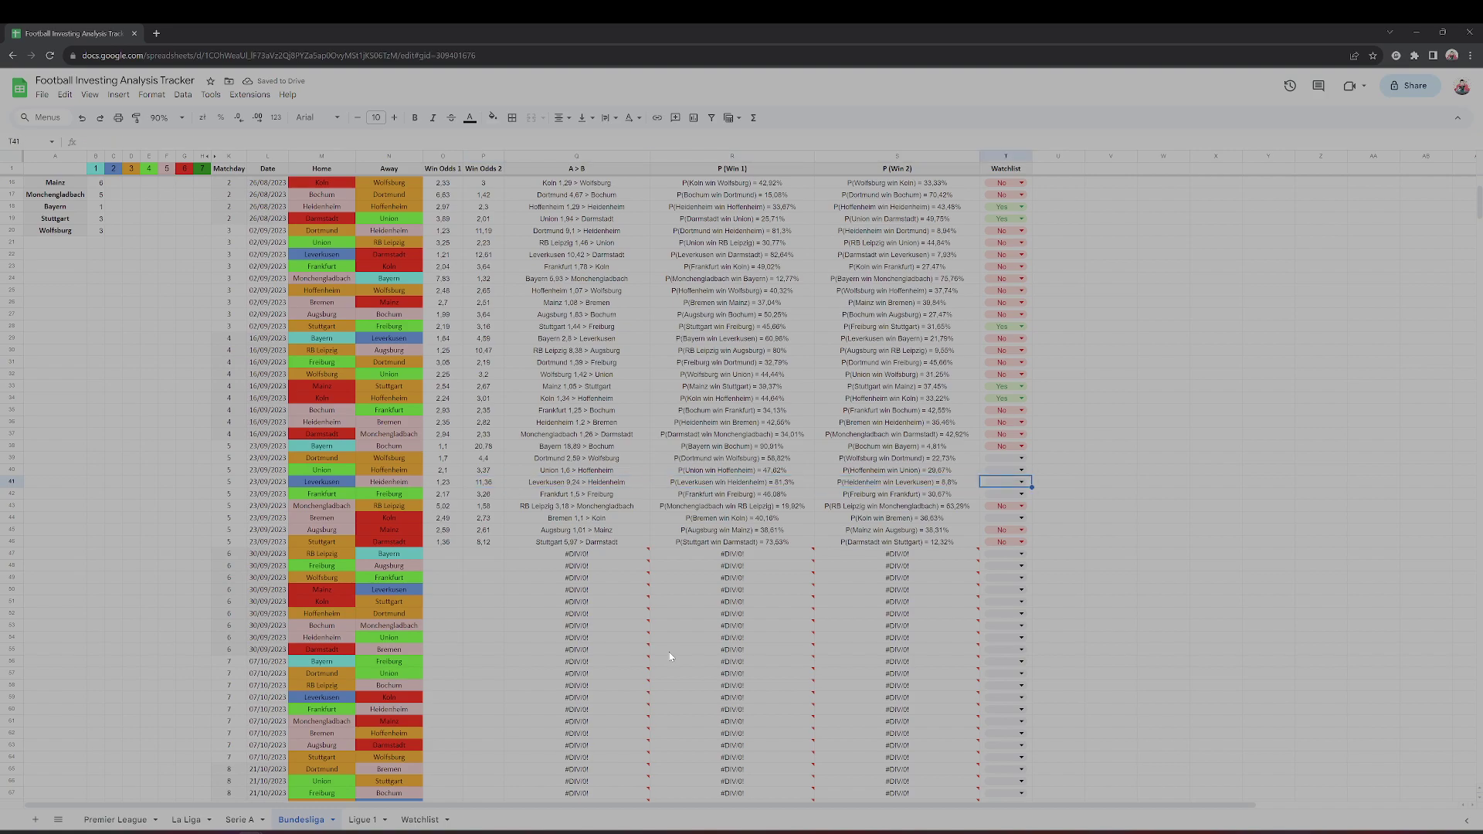
type("No")
key("Return")
key("Up")
key("Up")
key("Up")
key("Left")
key("Left")
key("Left")
key("Left")
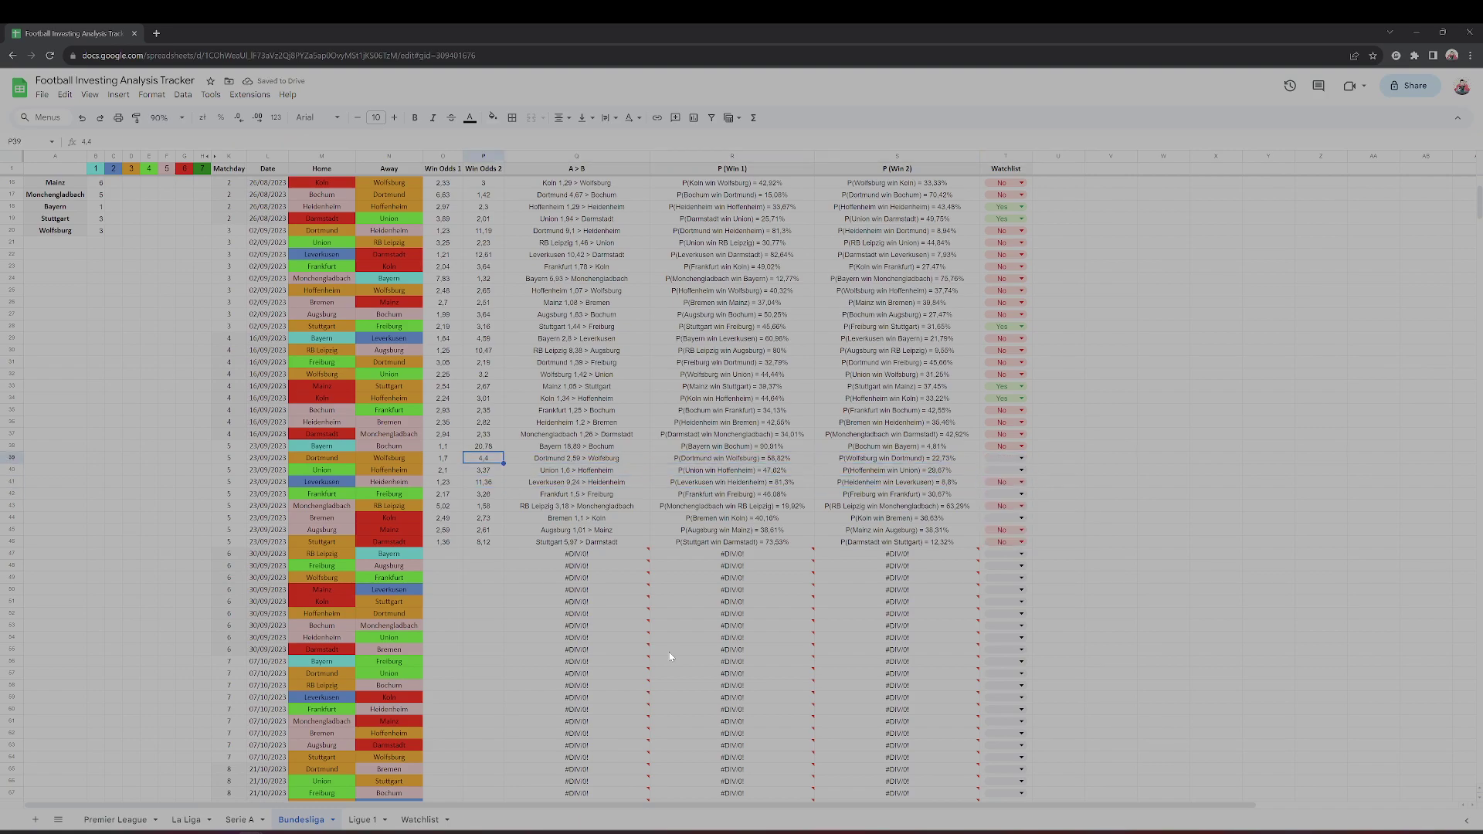
key("Left")
key("Left")
key("Left")
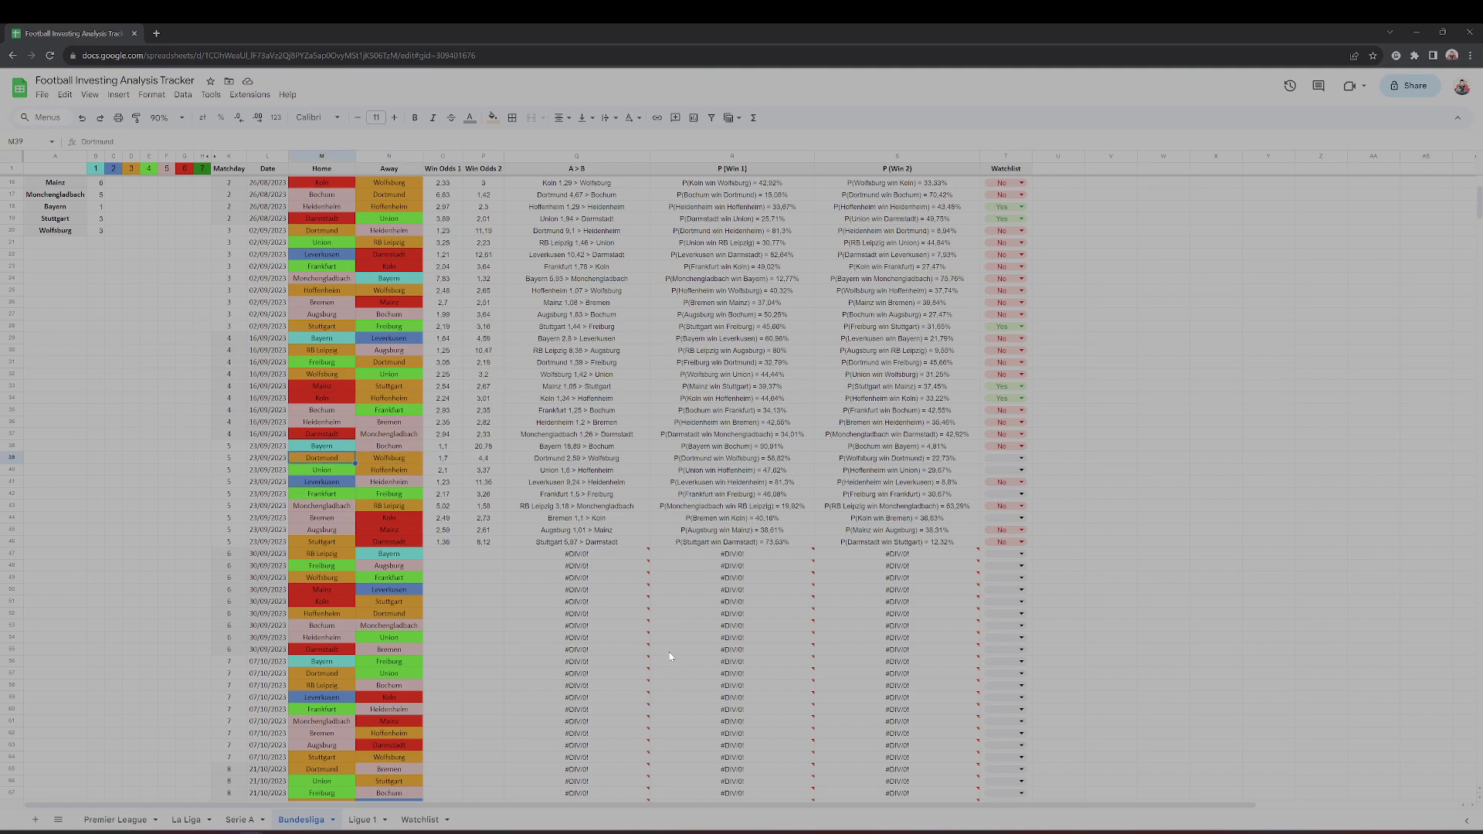
key("Right")
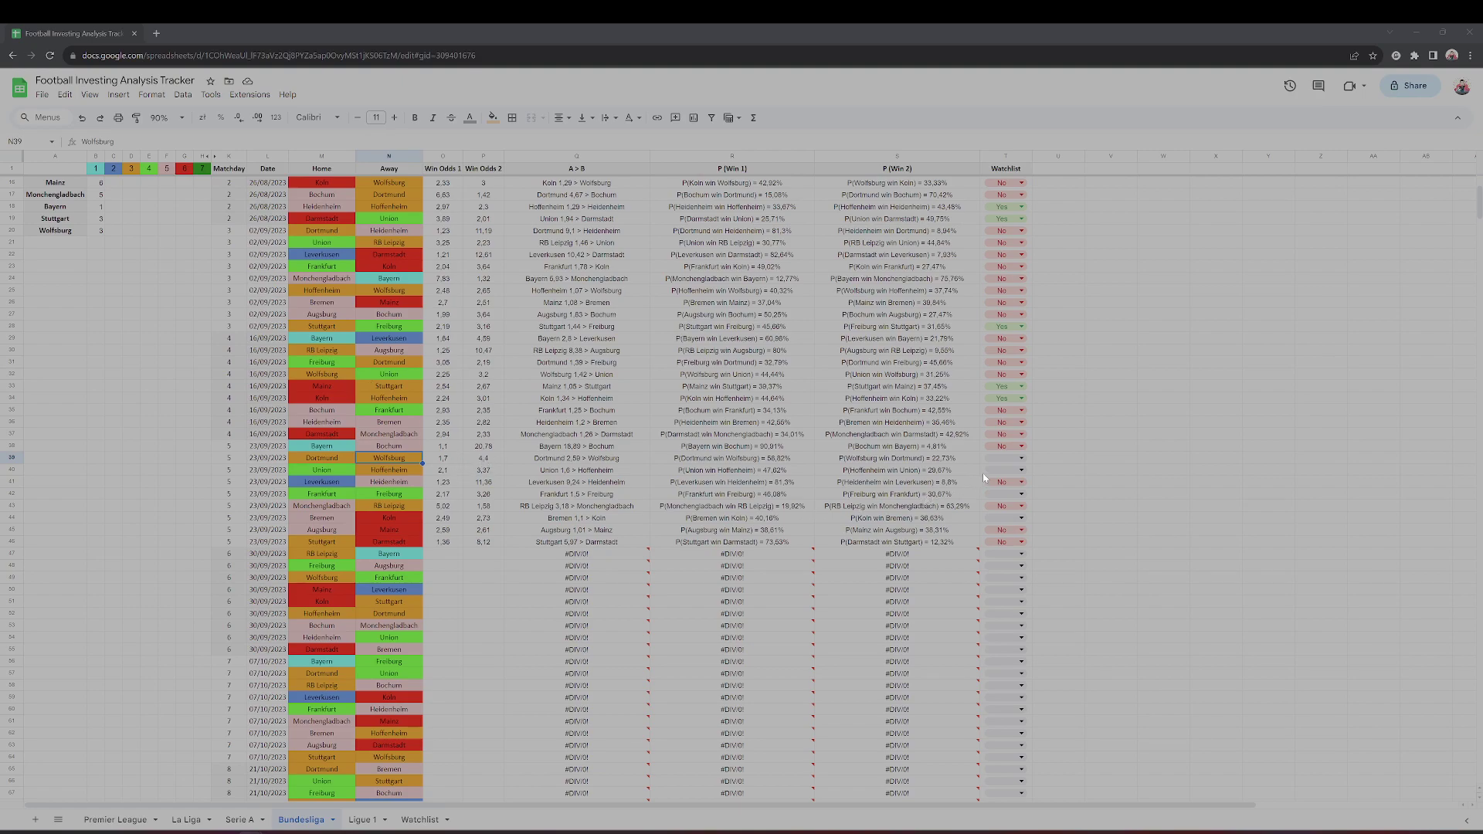
Step: Choose Yes in the T39 Watchlist dropdown for Dortmund v Wolfsburg
left_click(1003, 459)
left_click(994, 496)
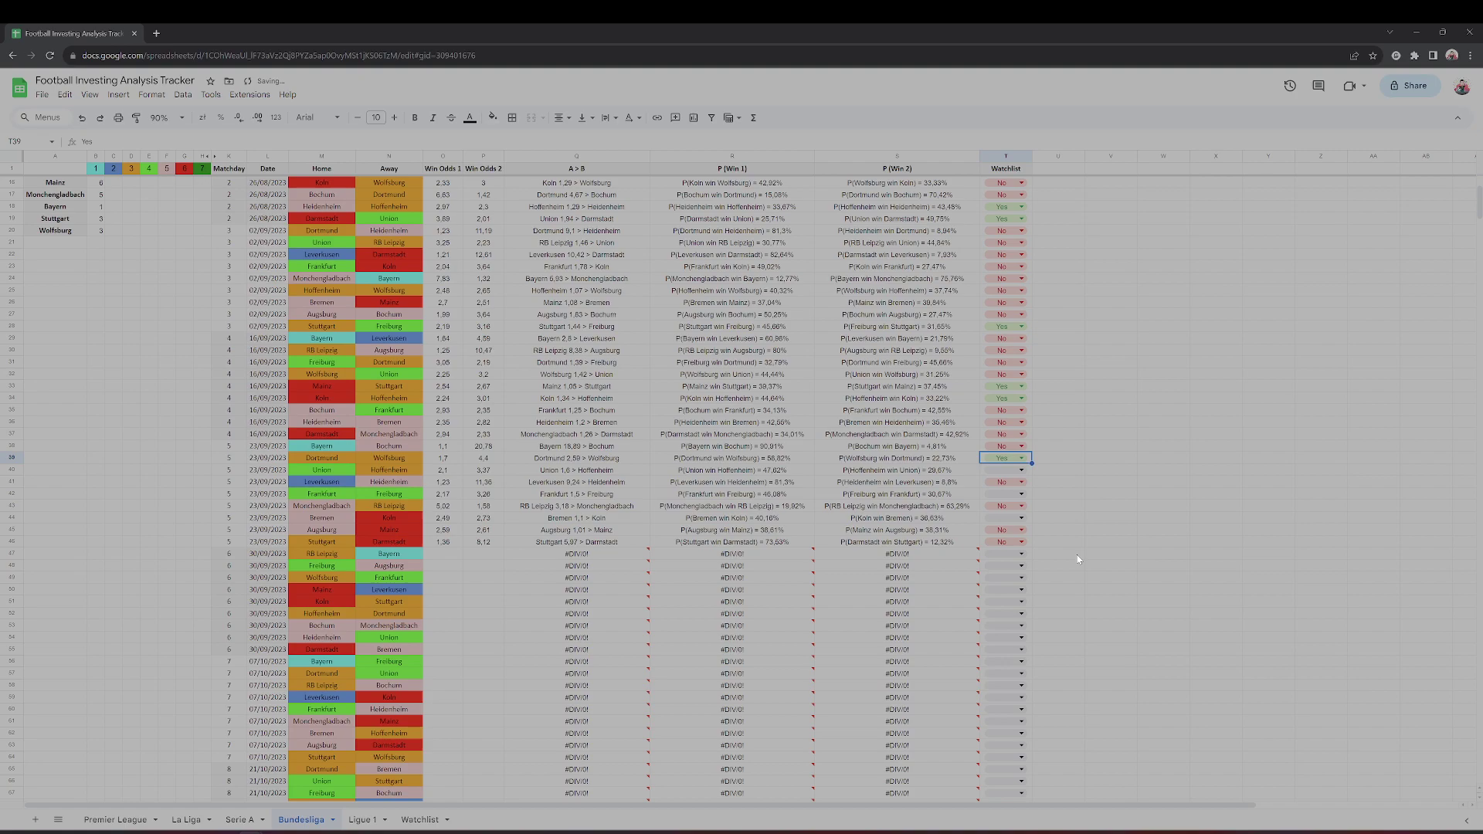
left_click(1078, 559)
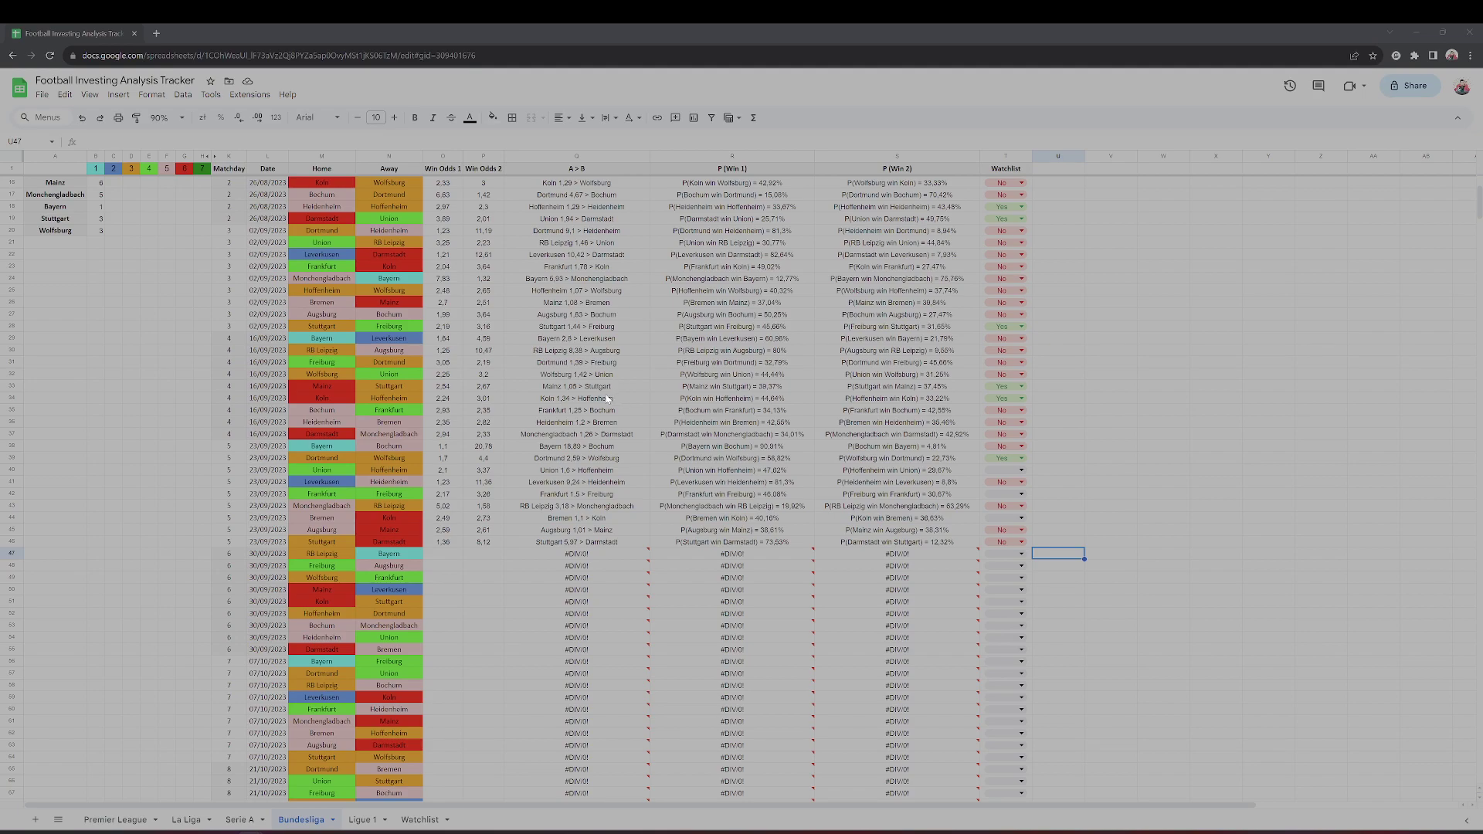
Step: Choose Yes in the T40 Watchlist dropdown for Union v Hoffenheim
left_click(1008, 469)
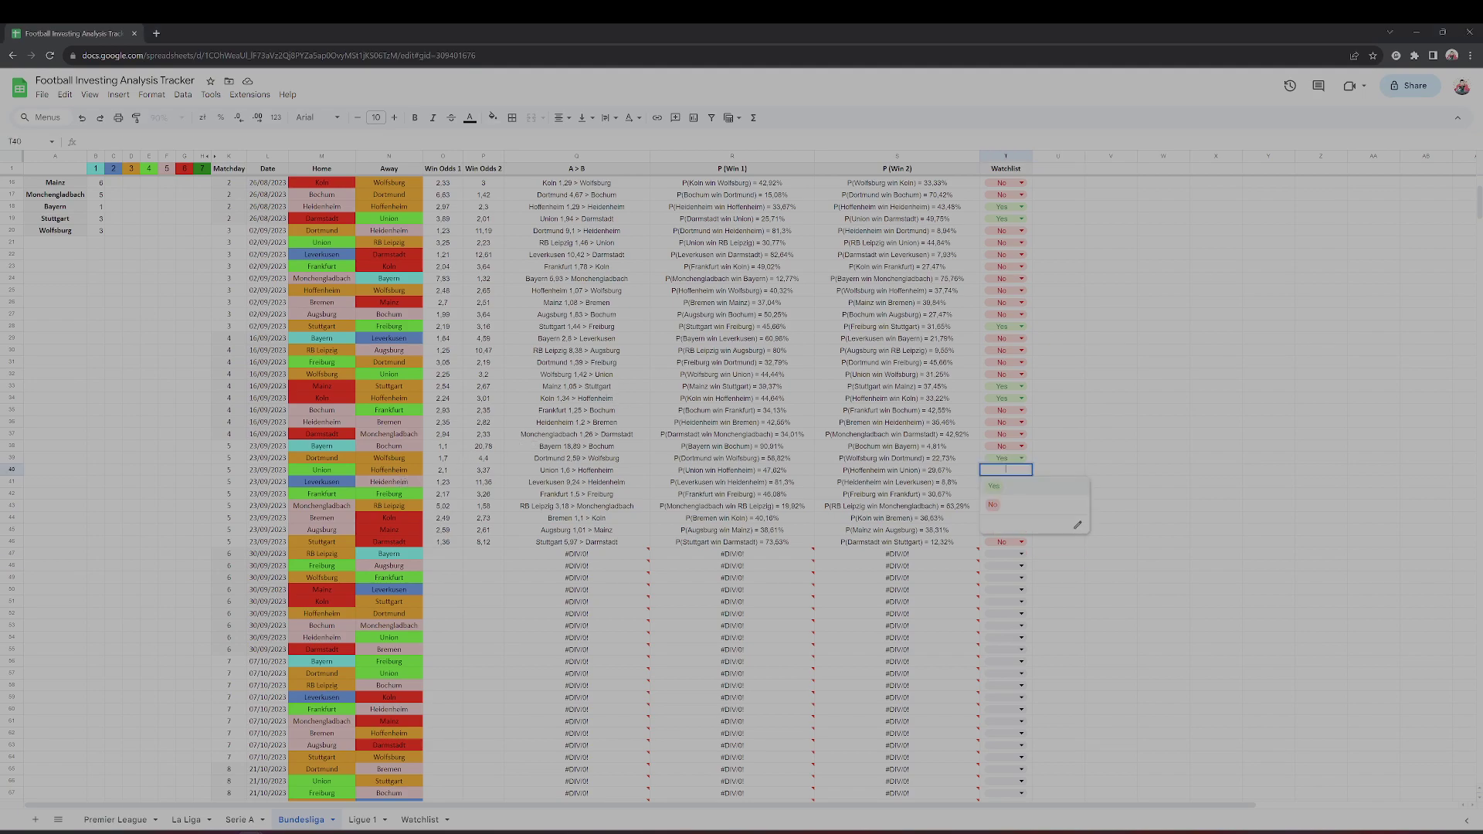
left_click(1016, 495)
left_click(1155, 533)
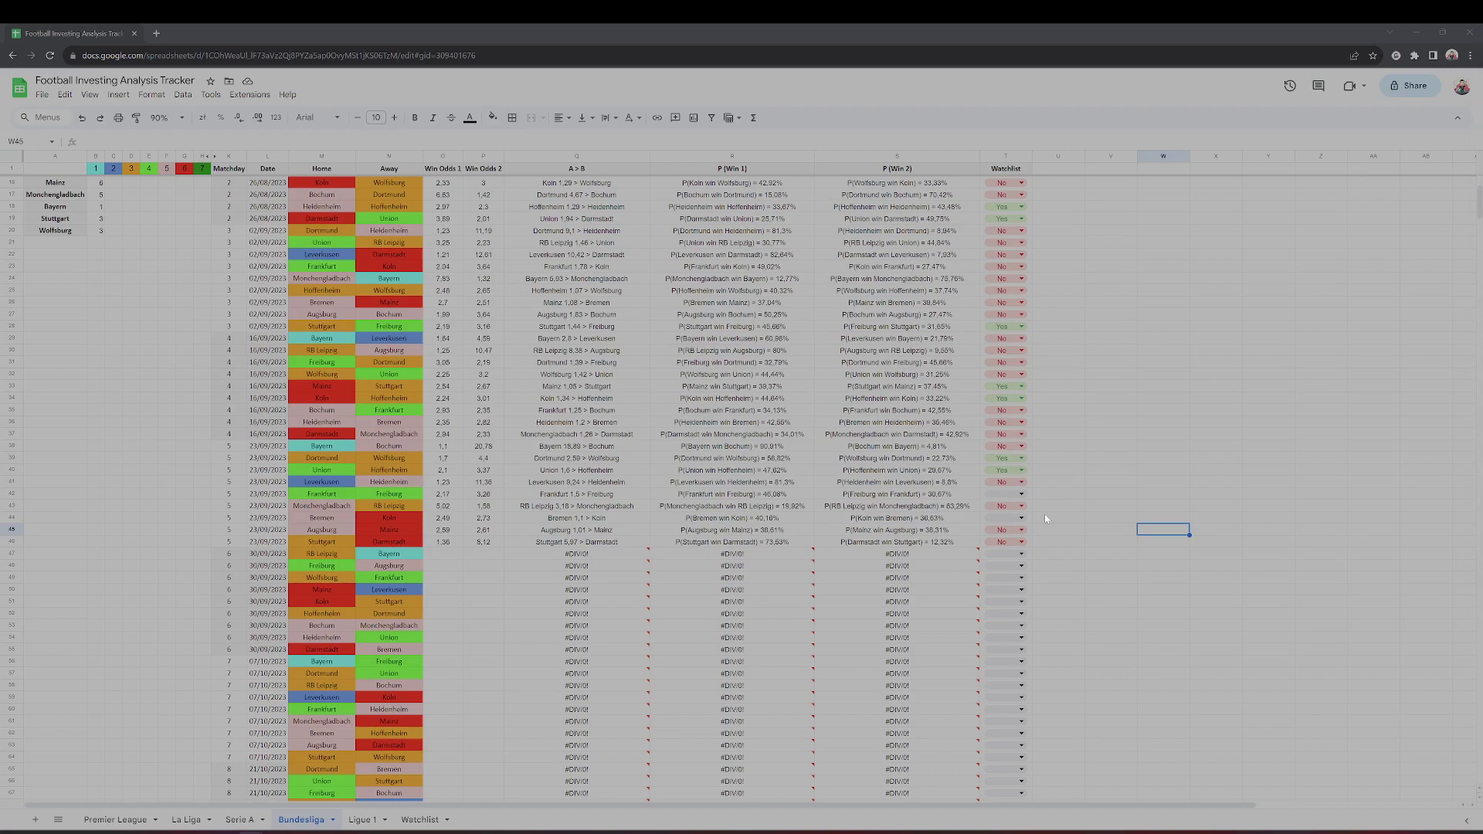
Step: Set Frankfurt v Freiburg's Watchlist to No and check the Bremen v Köln team names
left_click(1009, 494)
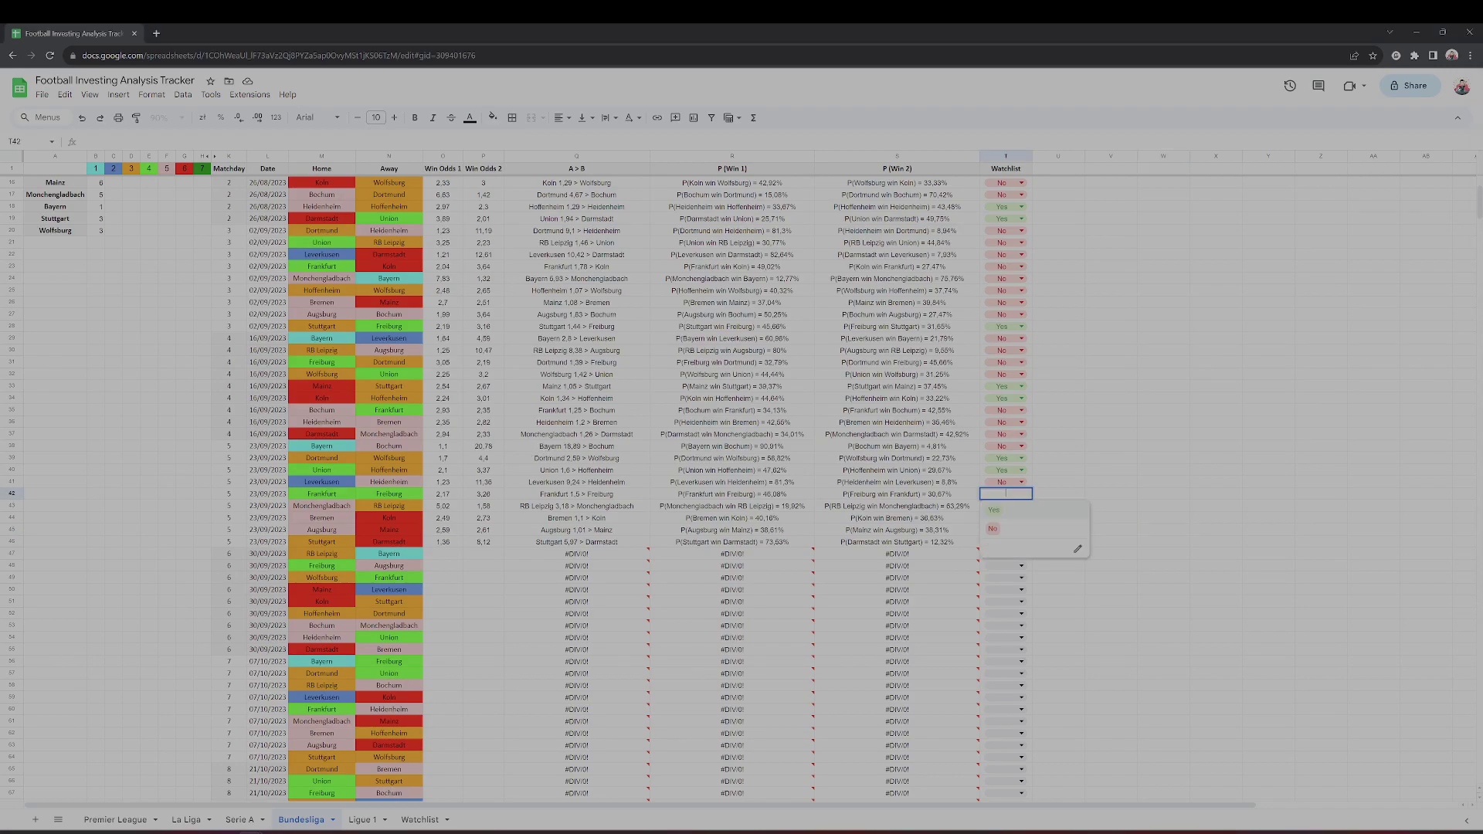
left_click(994, 531)
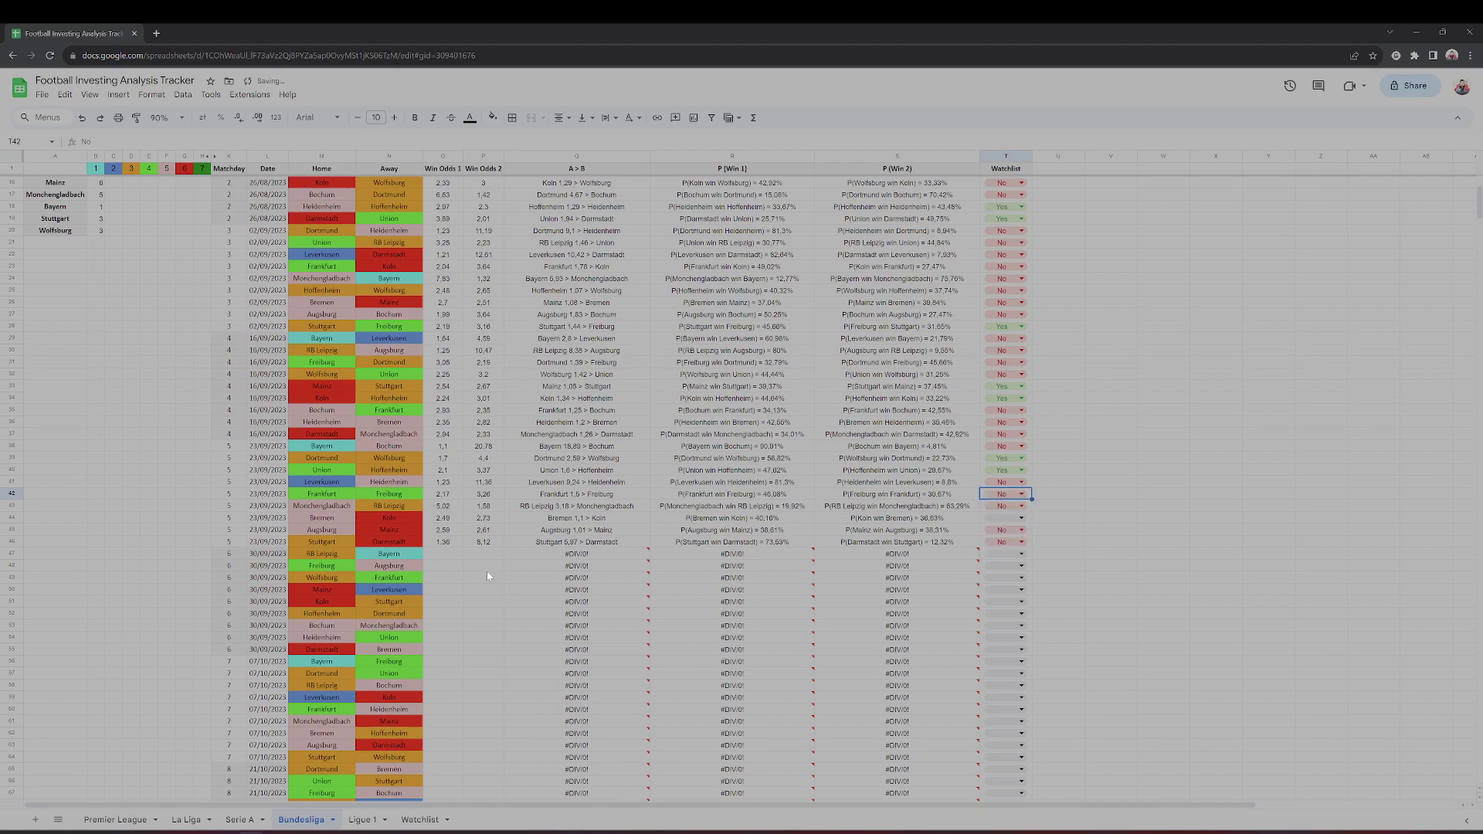
left_click(322, 519)
left_click(380, 518)
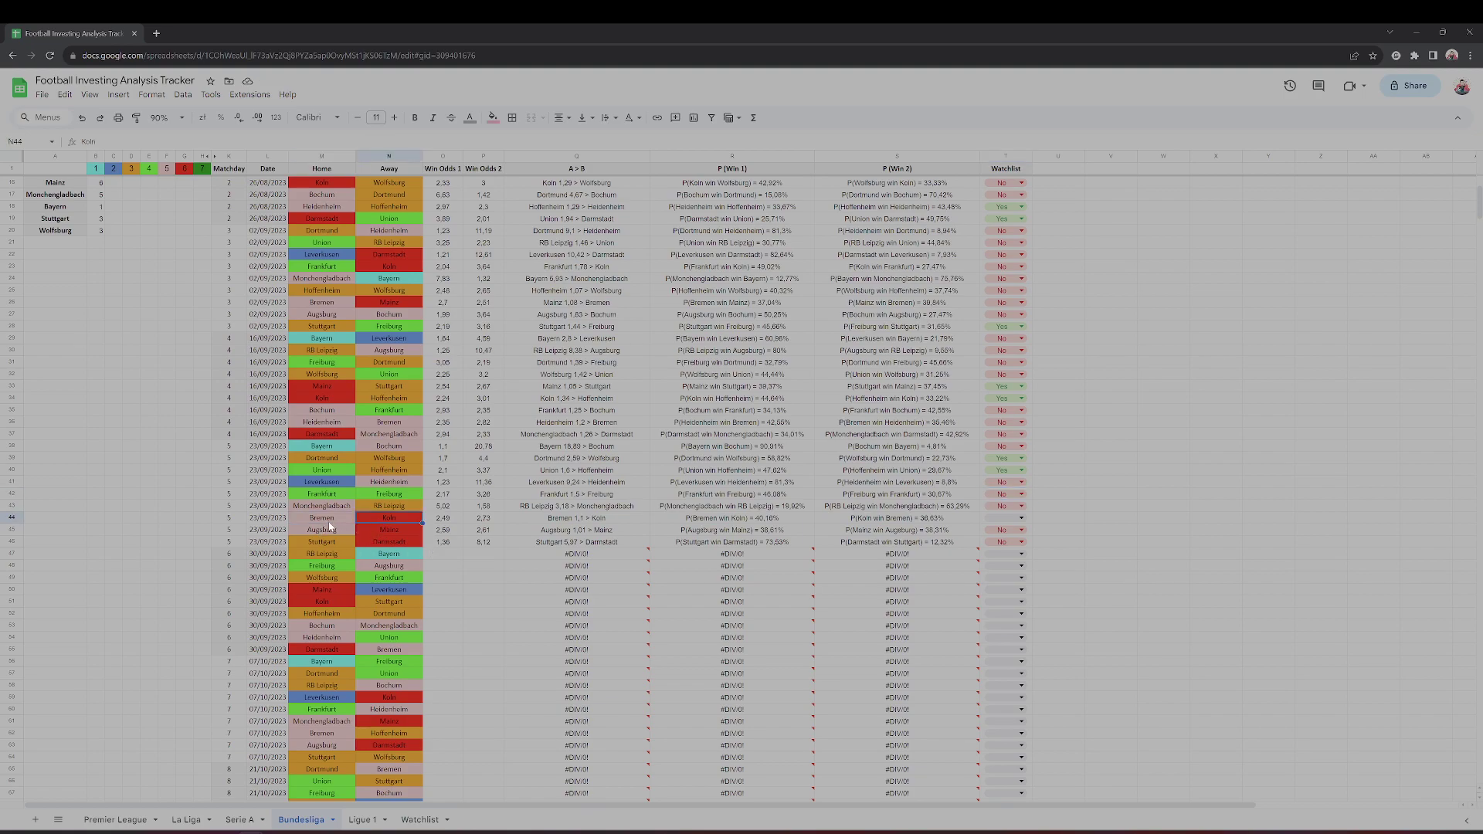
left_click(333, 520)
left_click(393, 521)
Step: Choose No in the T44 Watchlist dropdown for Bremen v Köln
left_click(1003, 518)
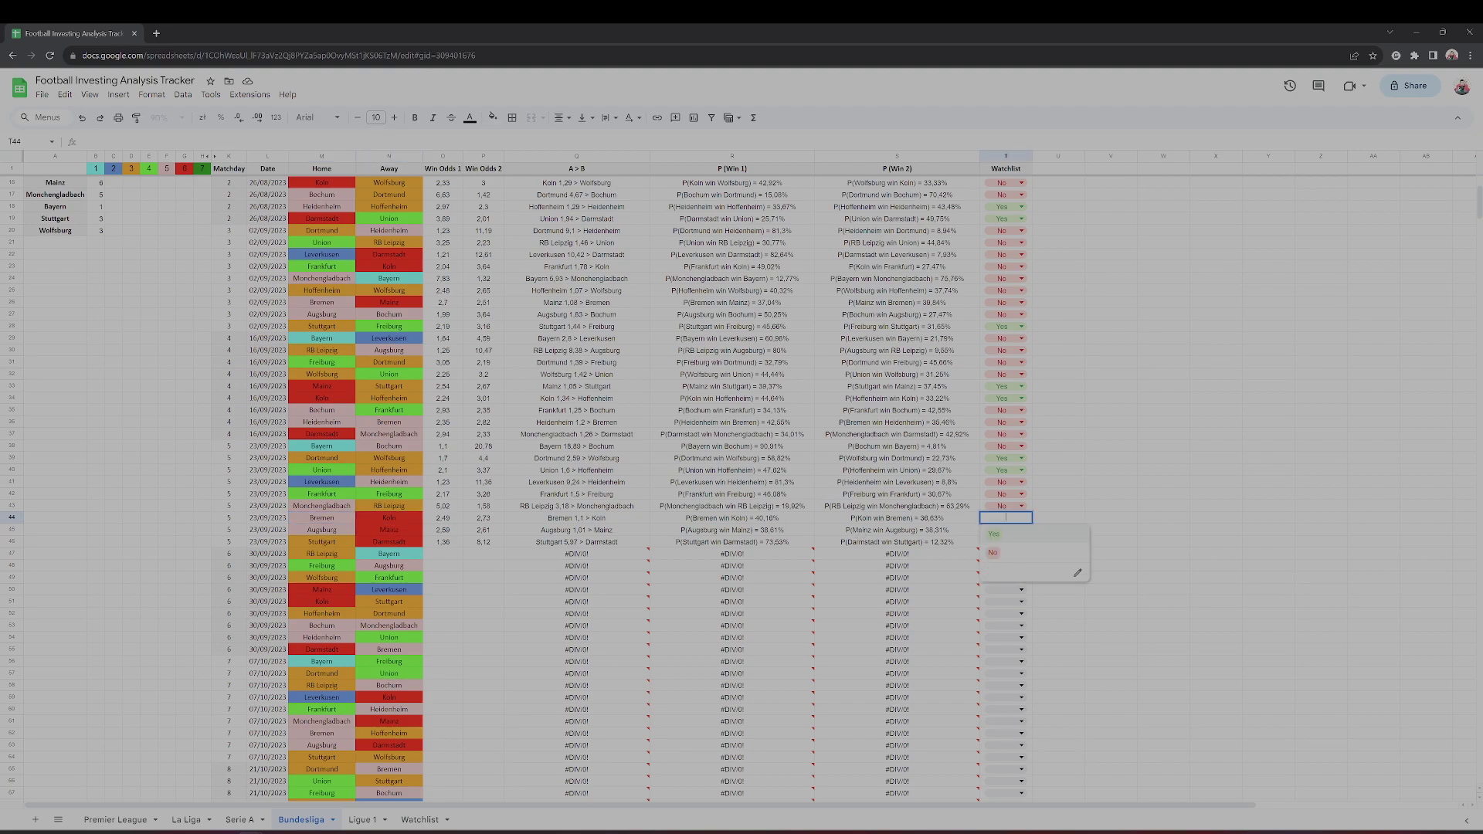
left_click(1013, 562)
left_click(1097, 618)
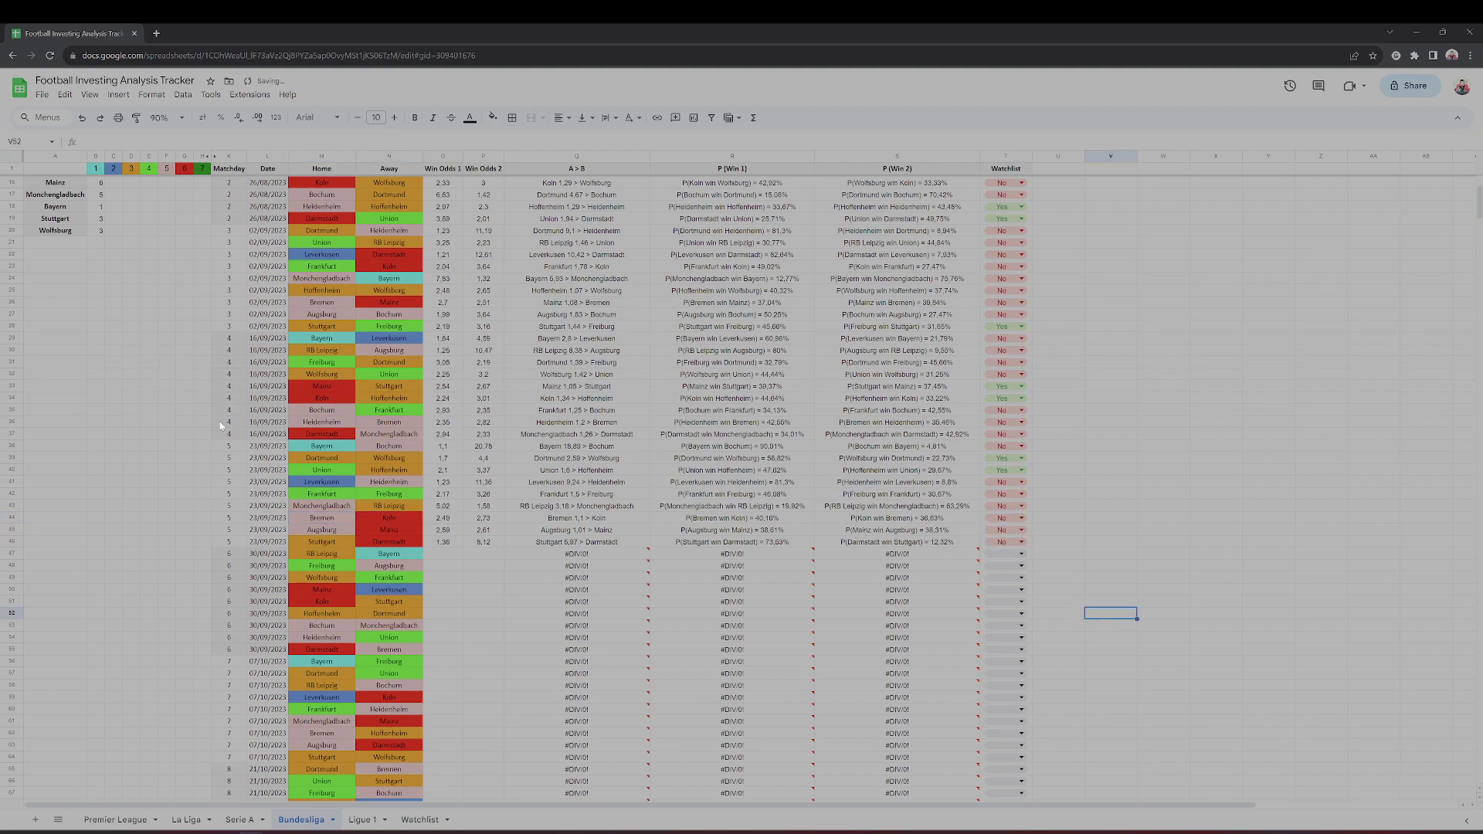
left_click_drag(13, 458, 15, 468)
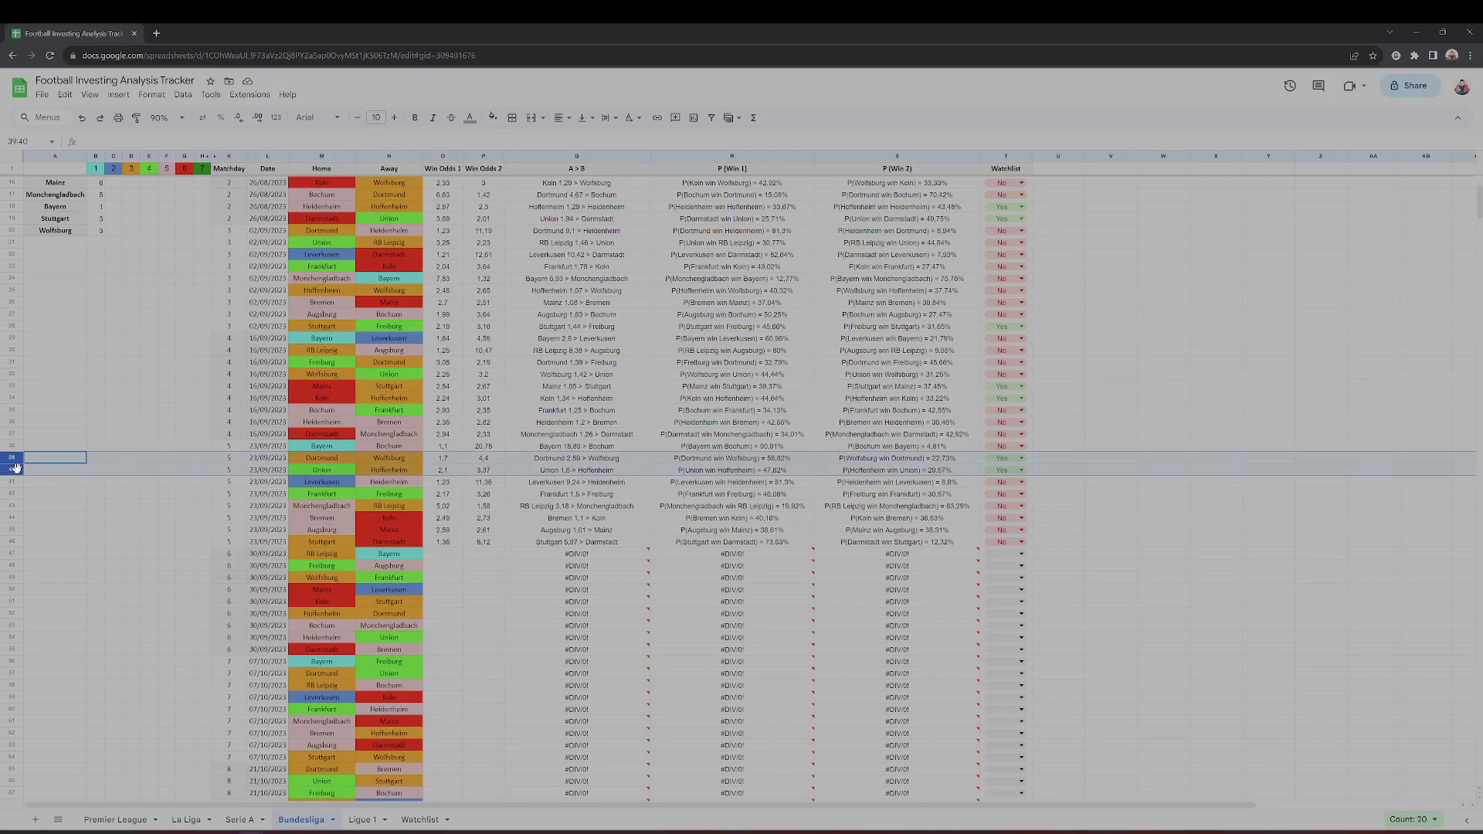
left_click(445, 469)
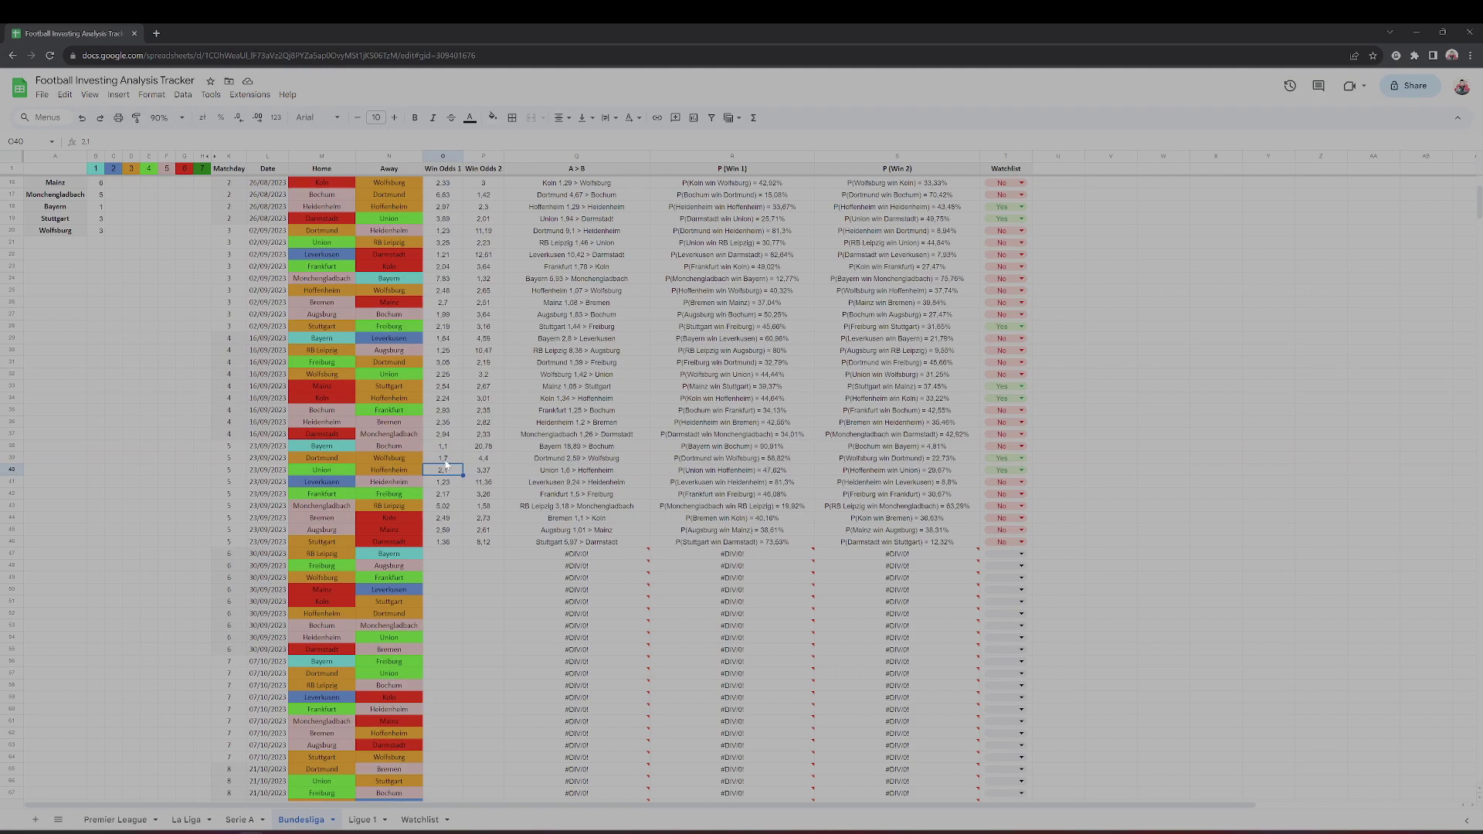
left_click(579, 460)
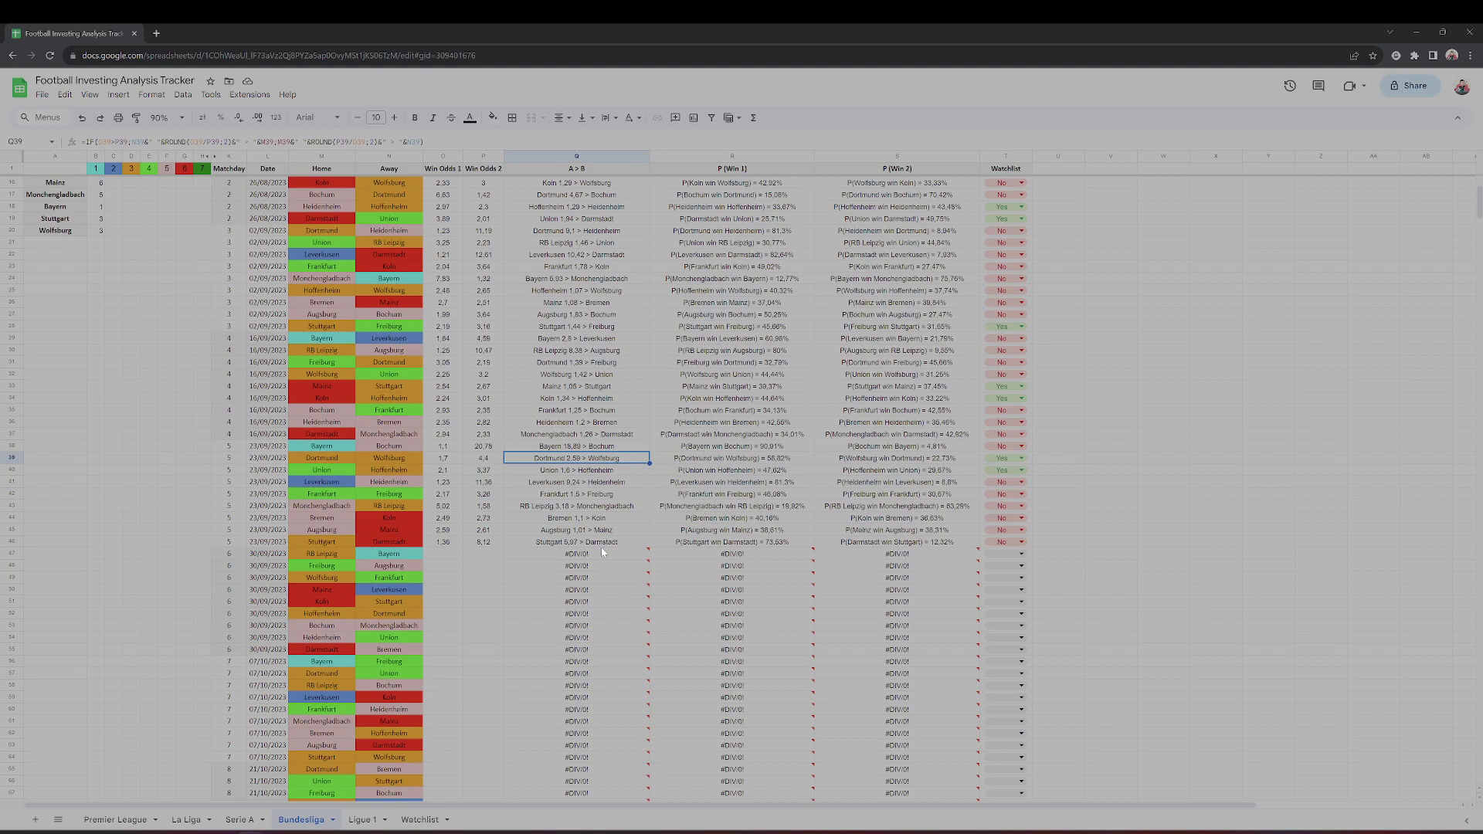
left_click(390, 469)
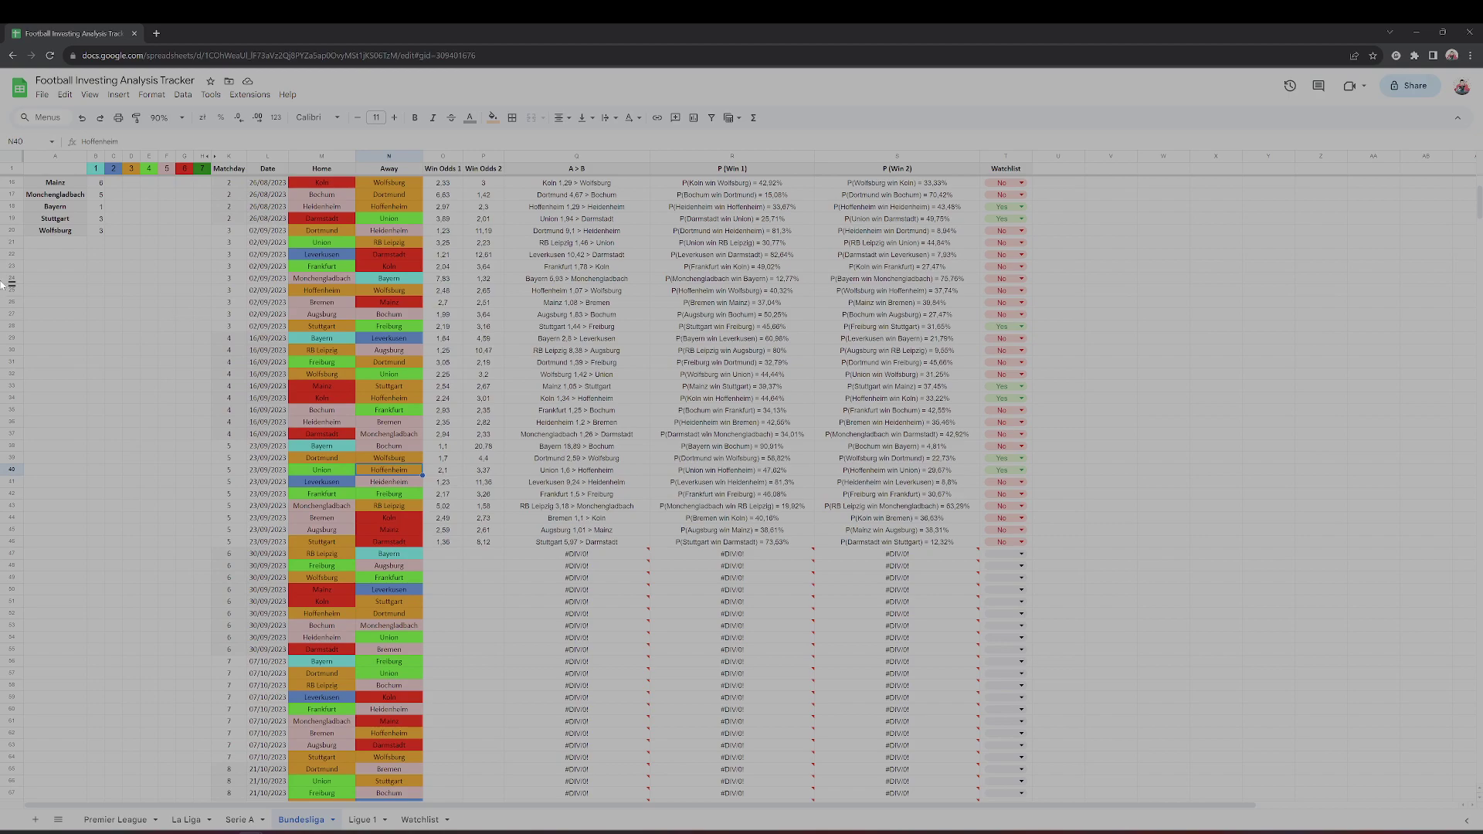
scroll(98, 376, "up", 5)
scroll(346, 577, "down", 8)
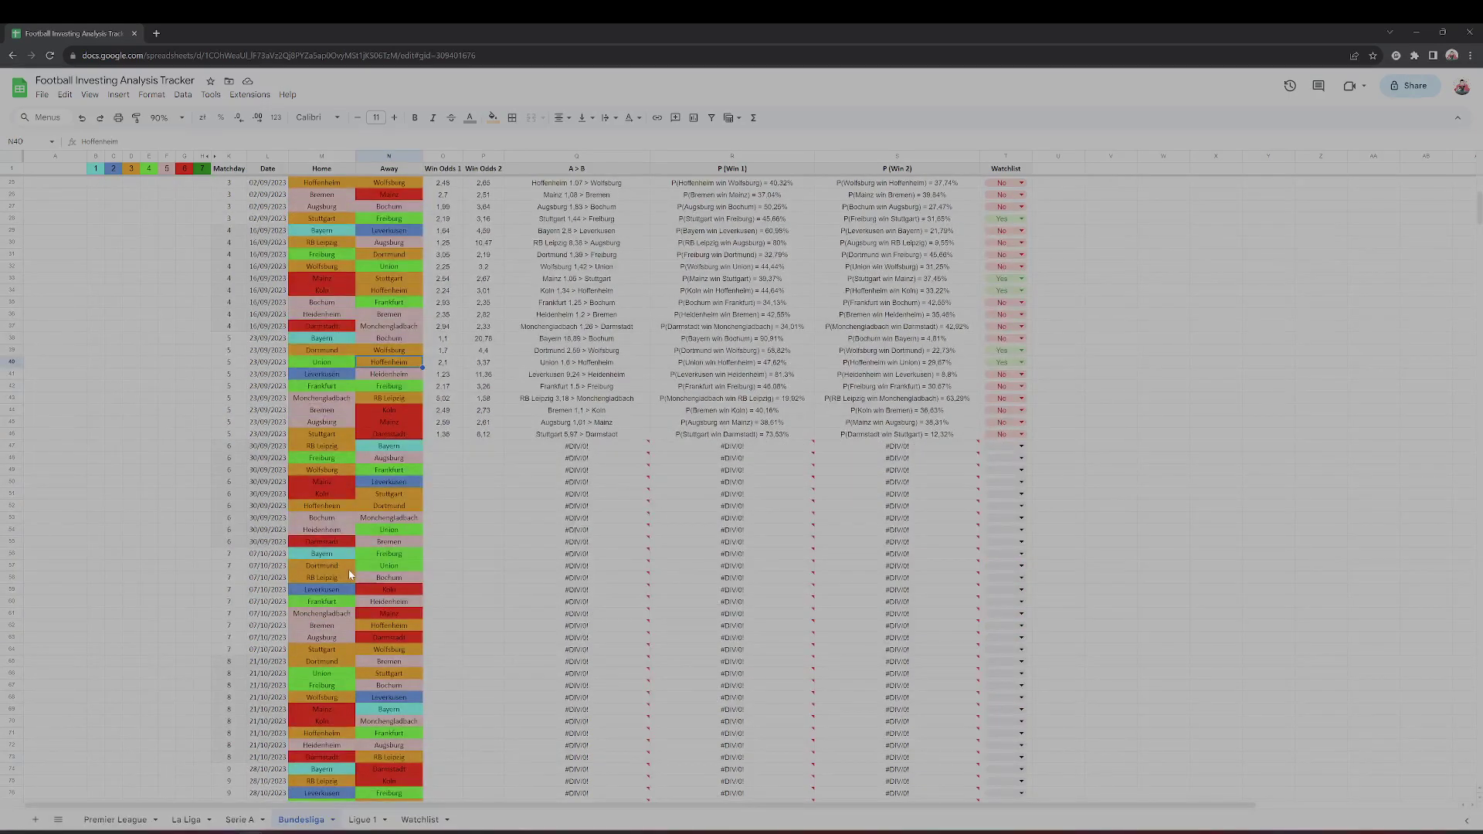